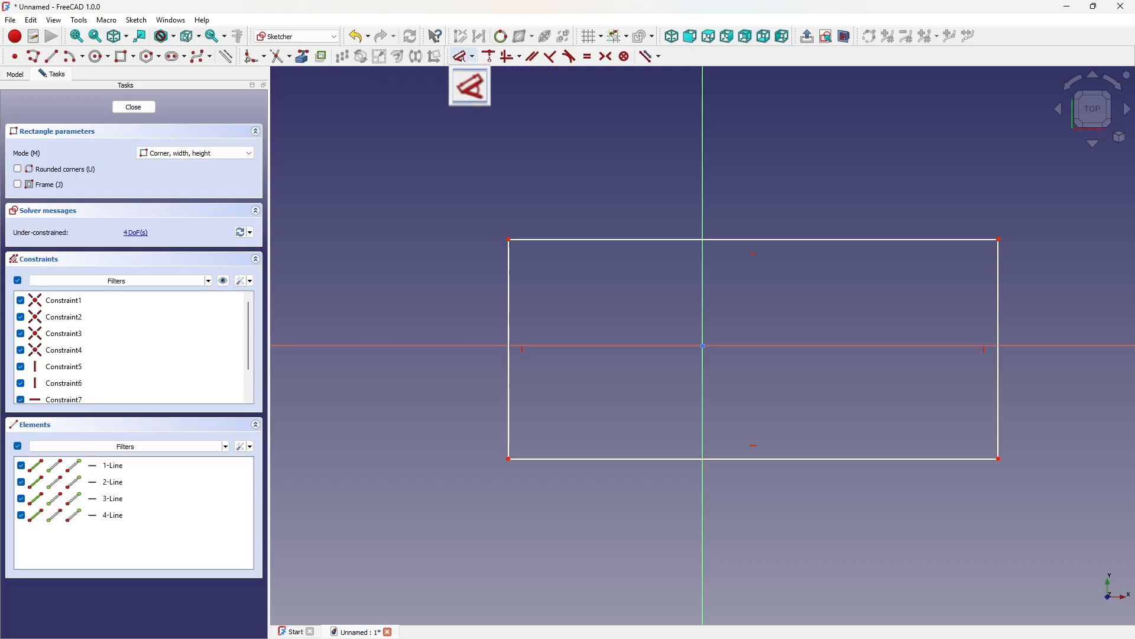
Dimension the rectangle's left vertical edge at 45 mm and name the constraint base_size
{"action": "left_click", "coordinate": [470, 86]}
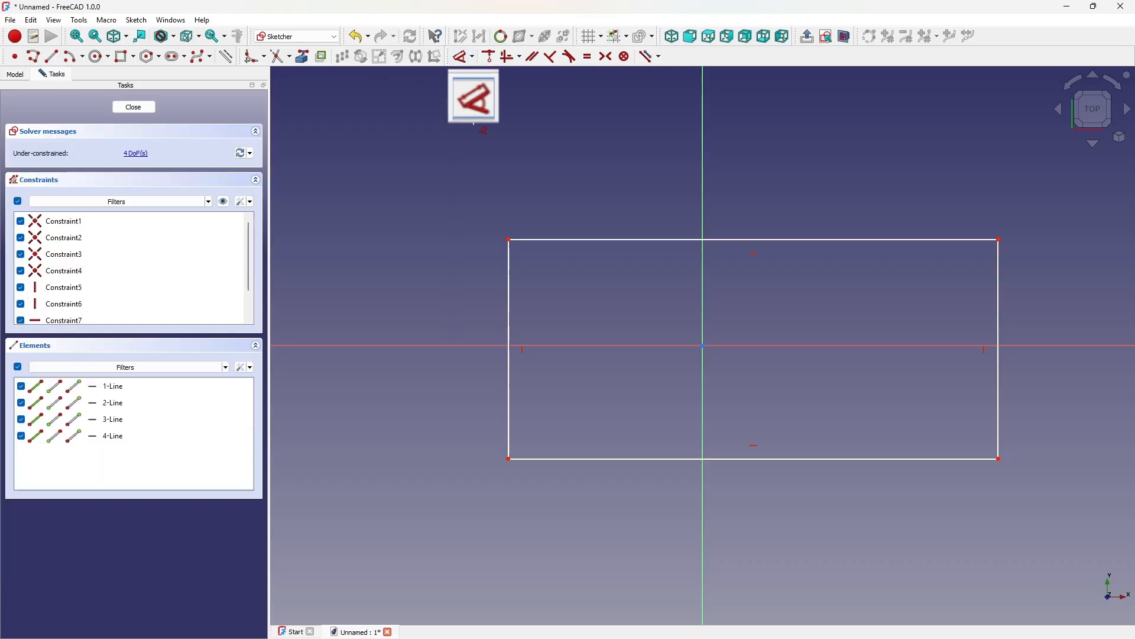
{"action": "left_click", "coordinate": [509, 305]}
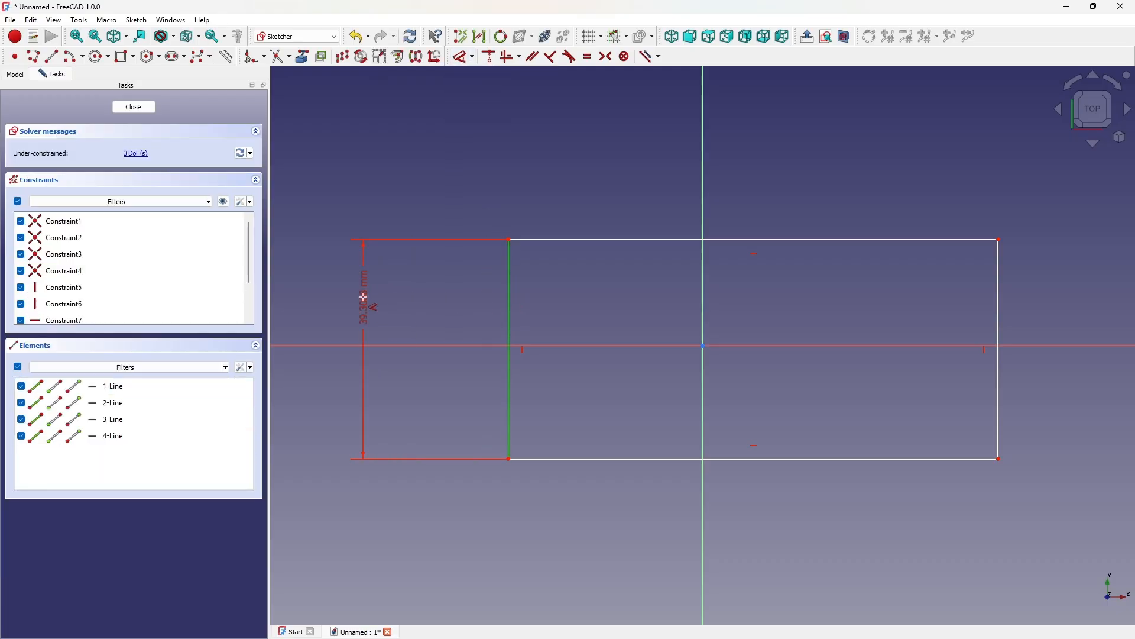
{"action": "left_click", "coordinate": [362, 300]}
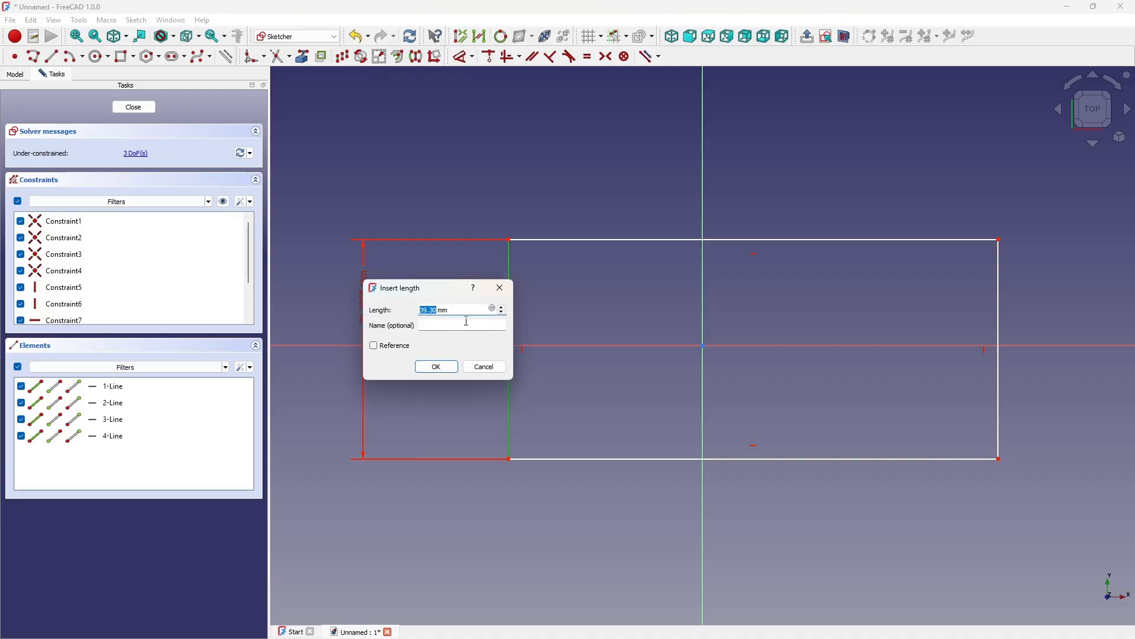
{"action": "type", "text": "45"}
{"action": "left_click", "coordinate": [461, 324]}
{"action": "type", "text": "ba"}
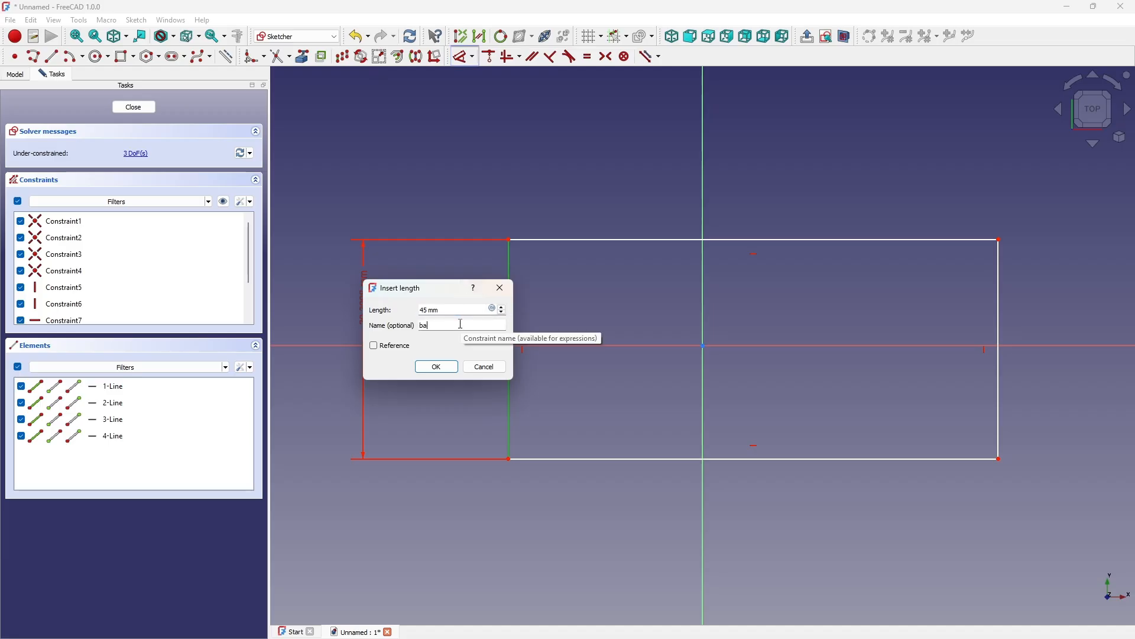
{"action": "type", "text": "se_size"}
{"action": "left_click", "coordinate": [437, 367]}
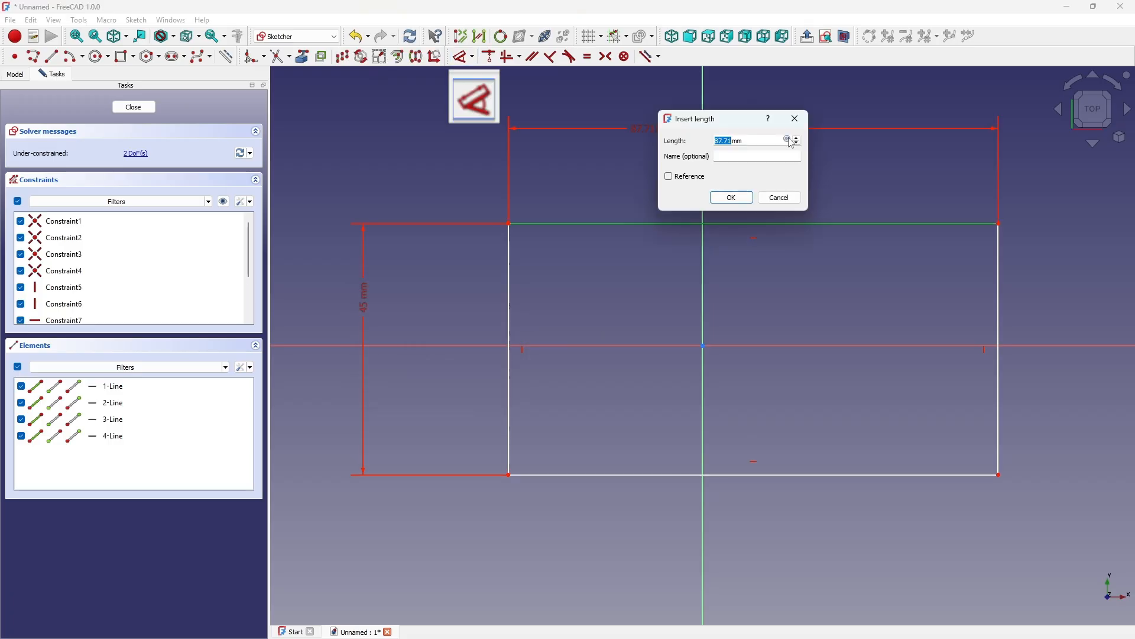
Constrain the rectangle's top edge length with the expression Constraints.base_size*2.5
{"action": "left_click", "coordinate": [790, 140]}
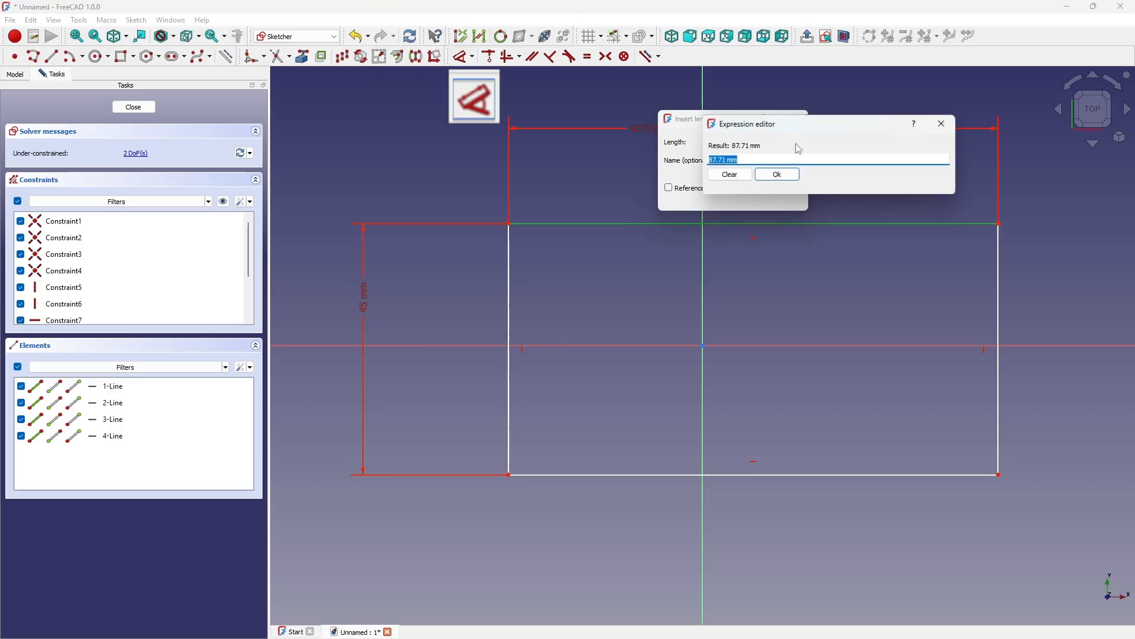
{"action": "type", "text": "Constraints."}
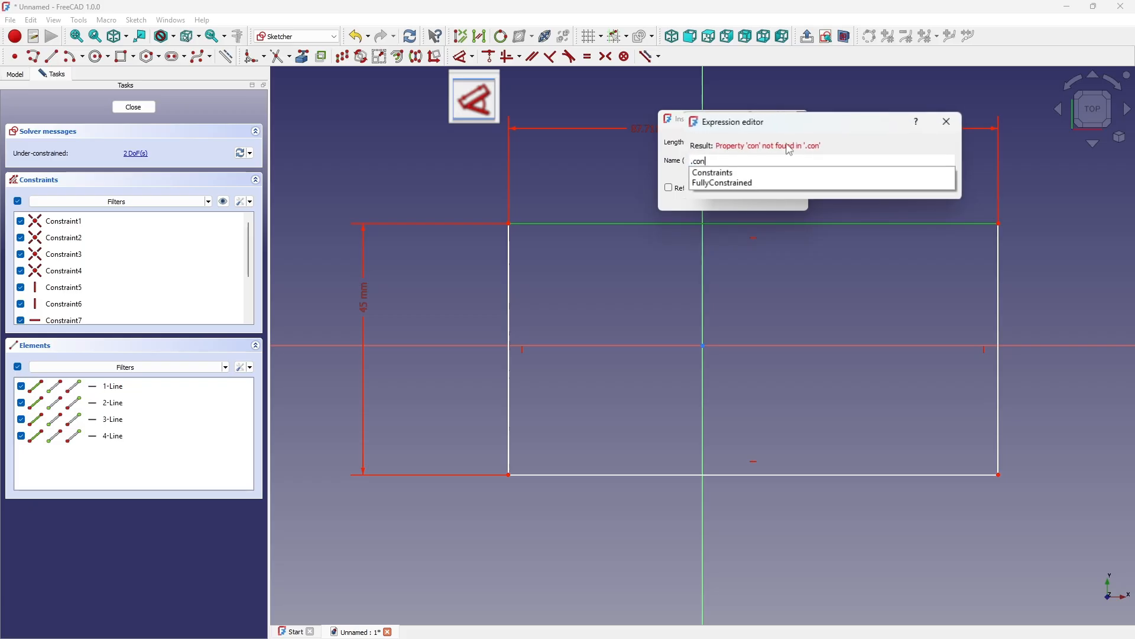
{"action": "type", "text": "base_size"}
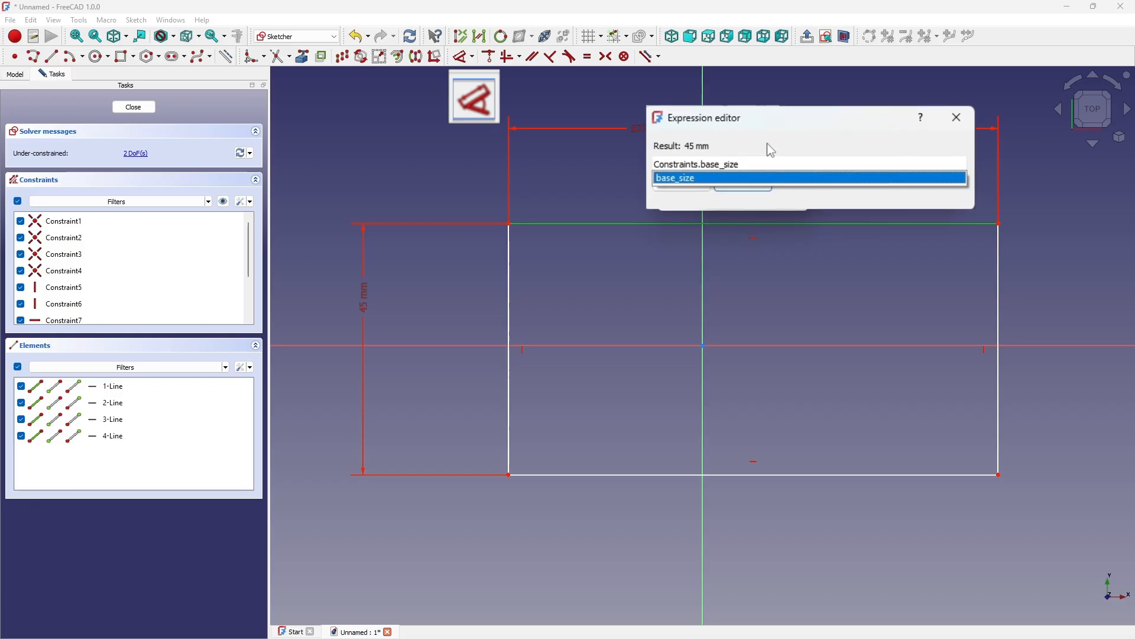
{"action": "type", "text": "*2.5"}
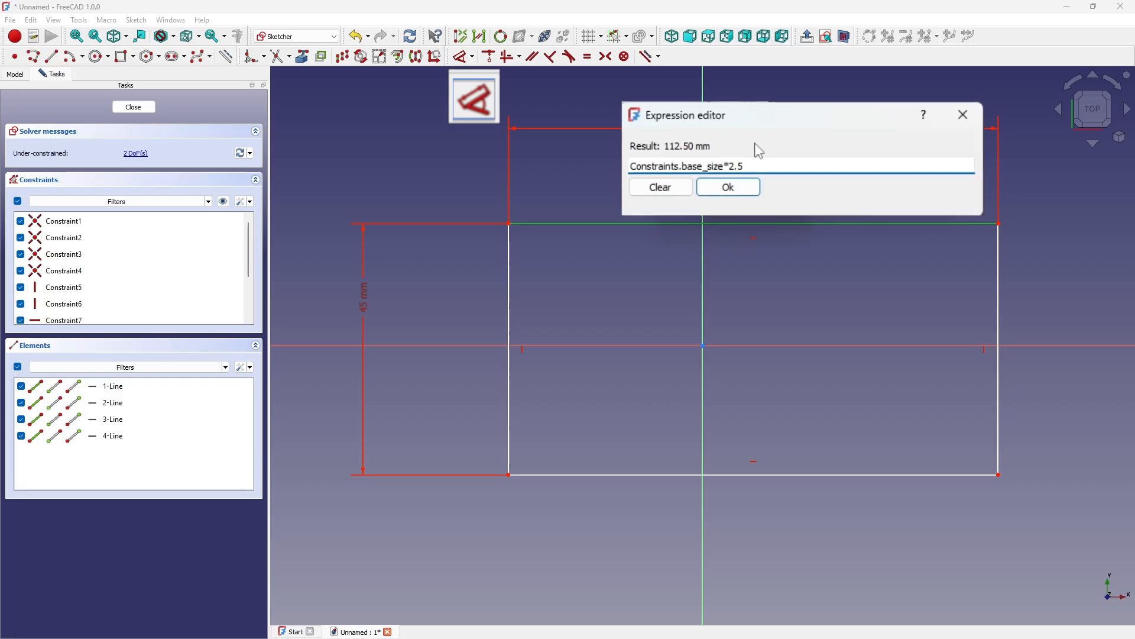
{"action": "key", "text": "Return"}
{"action": "key", "text": "Return"}
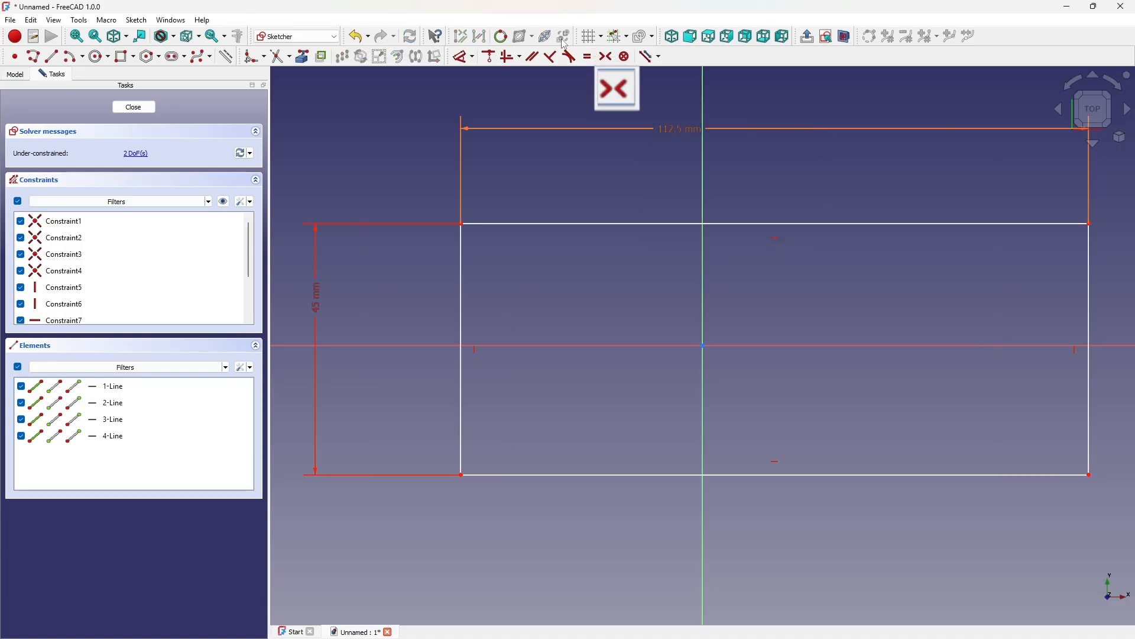
Make the rectangle's upper-left and lower-right corners symmetric about the sketch origin
{"action": "left_click", "coordinate": [607, 57]}
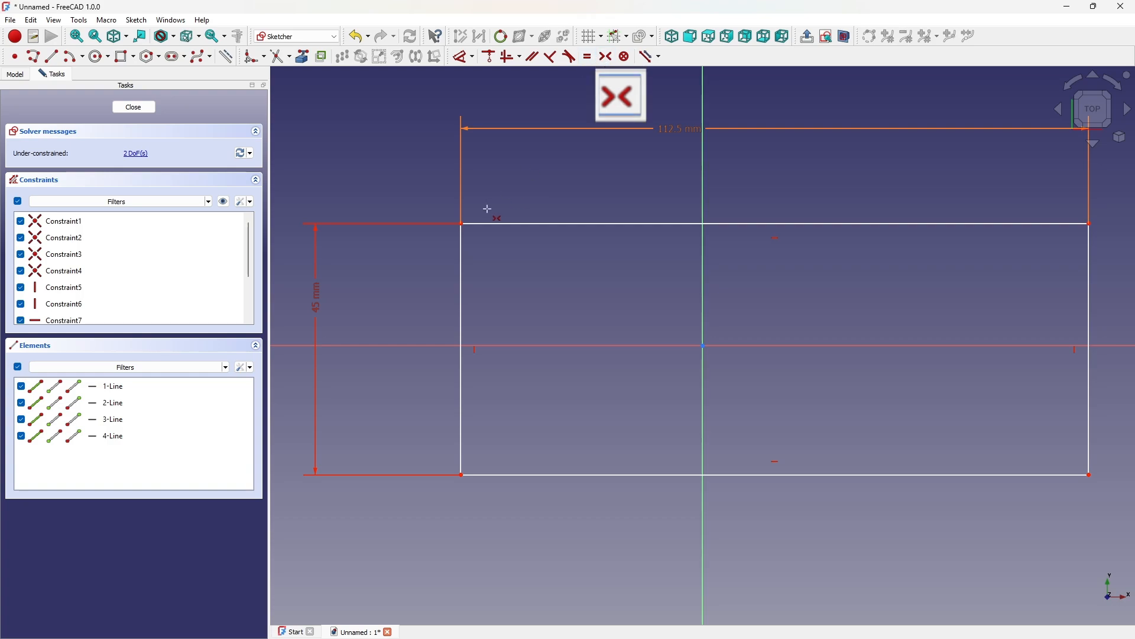
{"action": "left_click", "coordinate": [462, 223]}
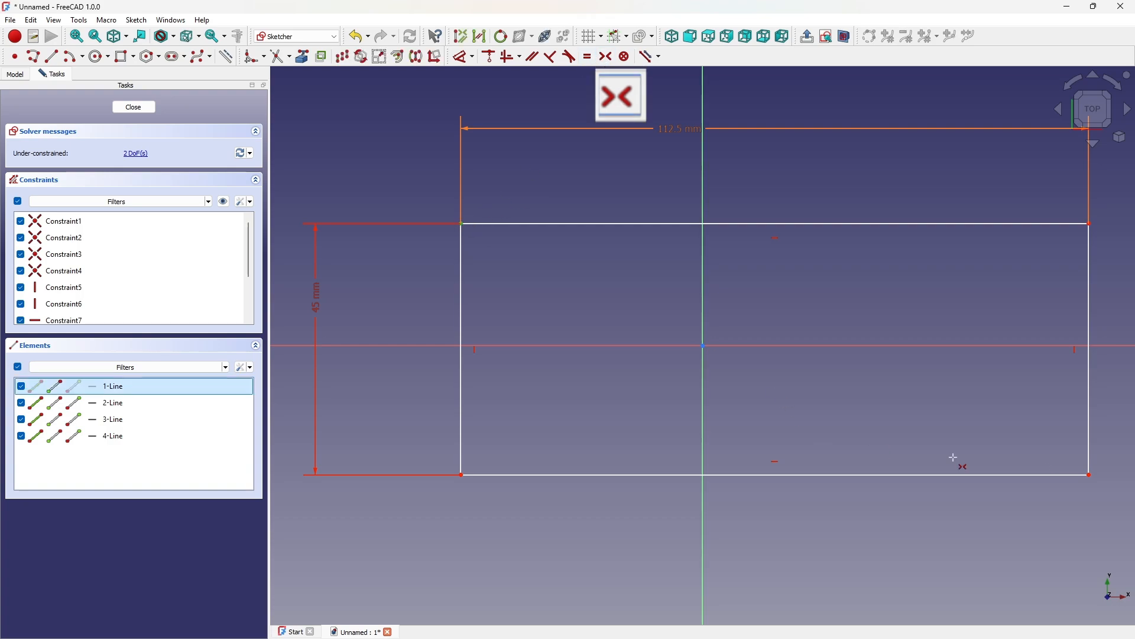
{"action": "left_click", "coordinate": [1091, 475]}
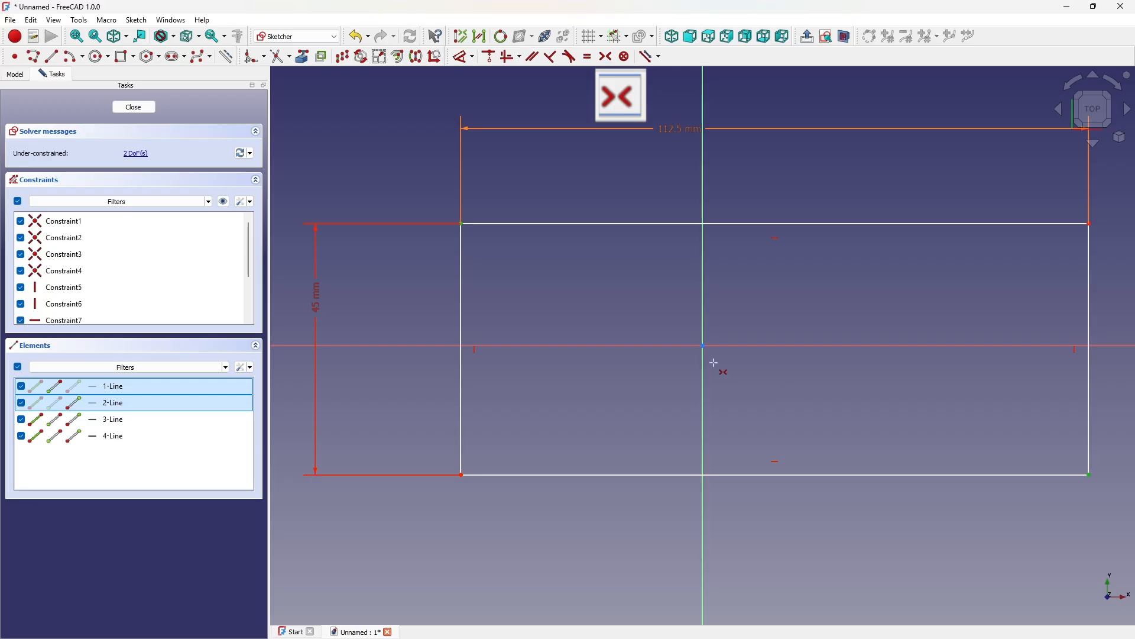
{"action": "left_click", "coordinate": [703, 346]}
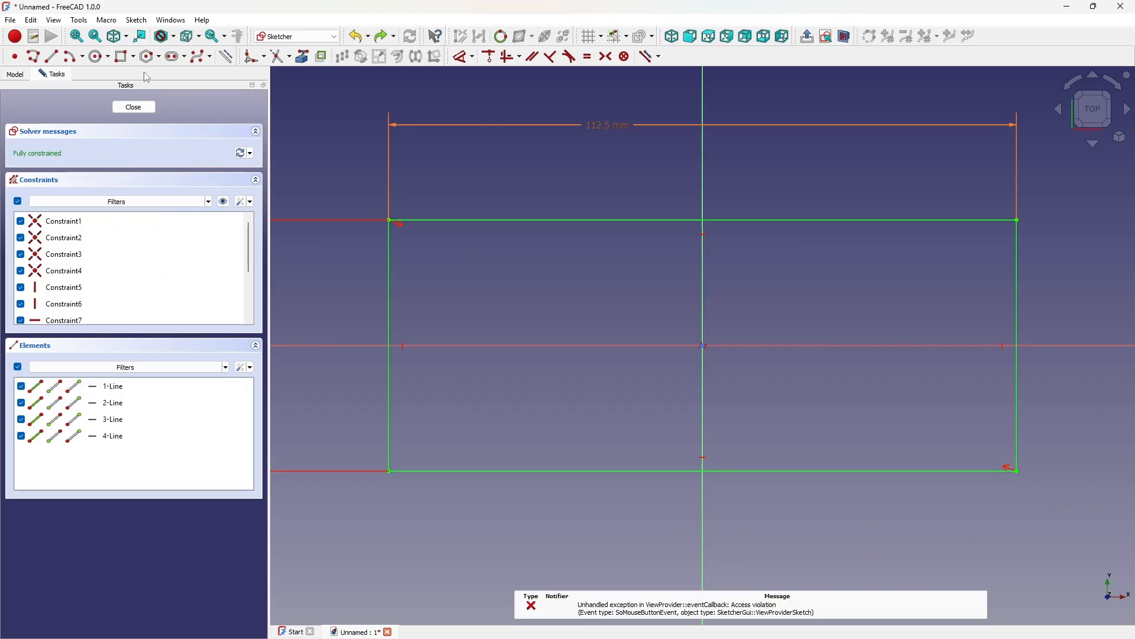
Fillet the rectangle's upper-right and lower-right corners with the corner points preserved
{"action": "left_click", "coordinate": [277, 57]}
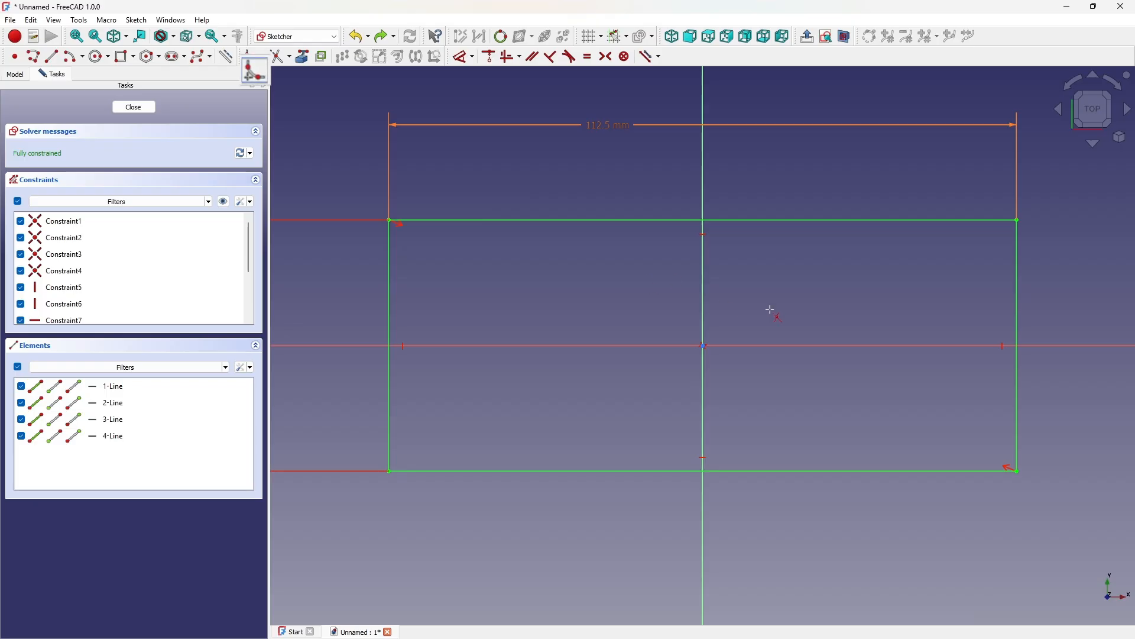
{"action": "left_click", "coordinate": [252, 57]}
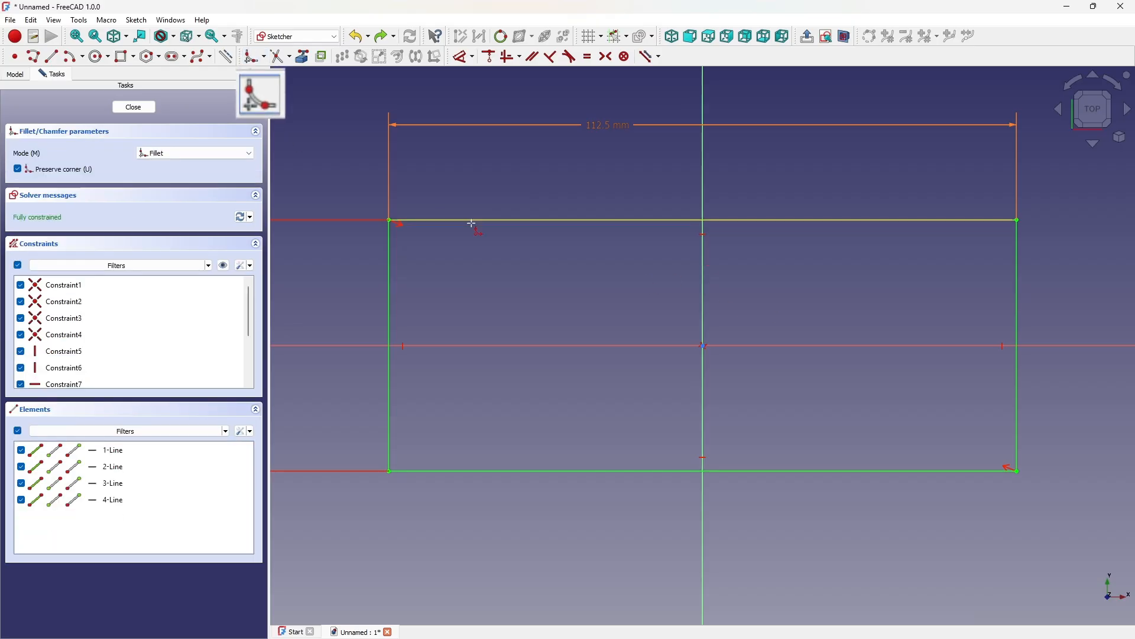
{"action": "left_click", "coordinate": [914, 220]}
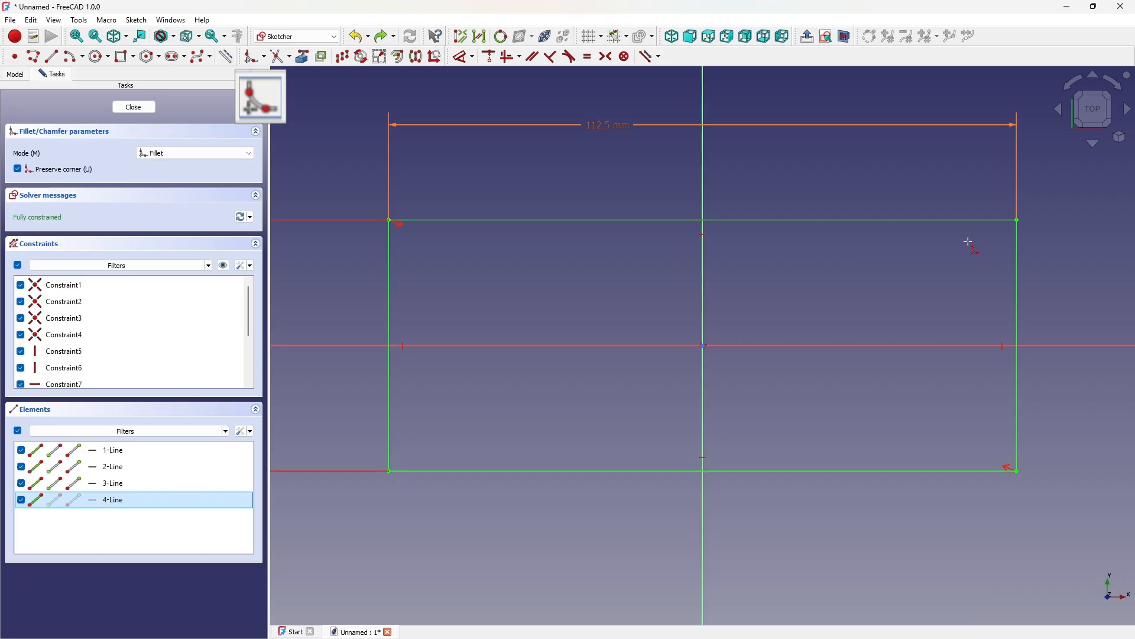
{"action": "left_click", "coordinate": [1018, 290]}
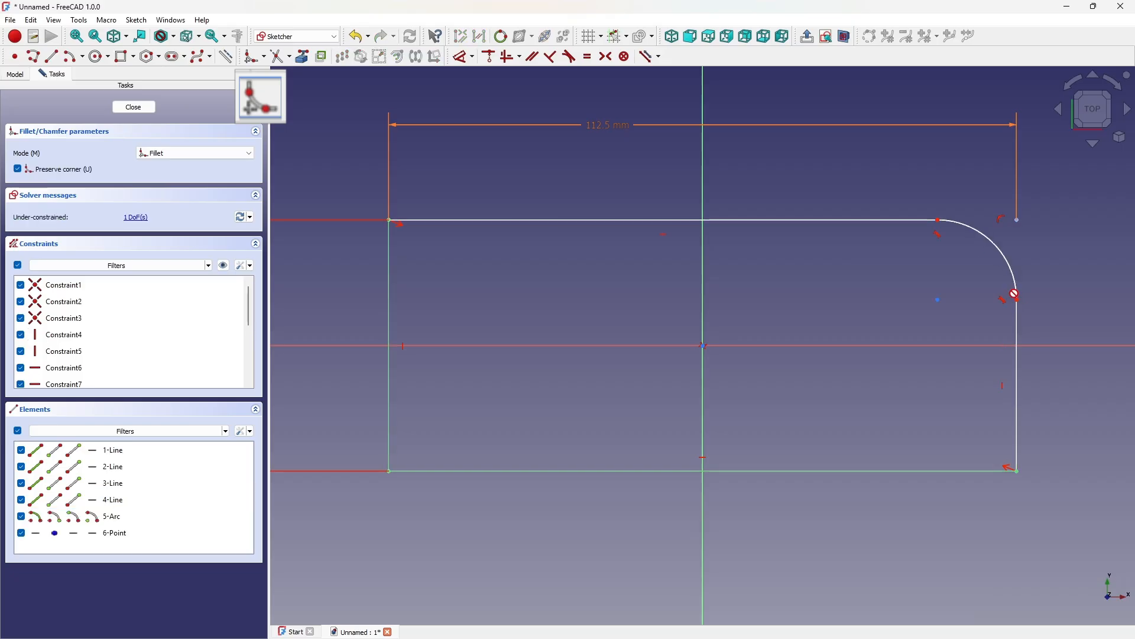
{"action": "left_click", "coordinate": [941, 471]}
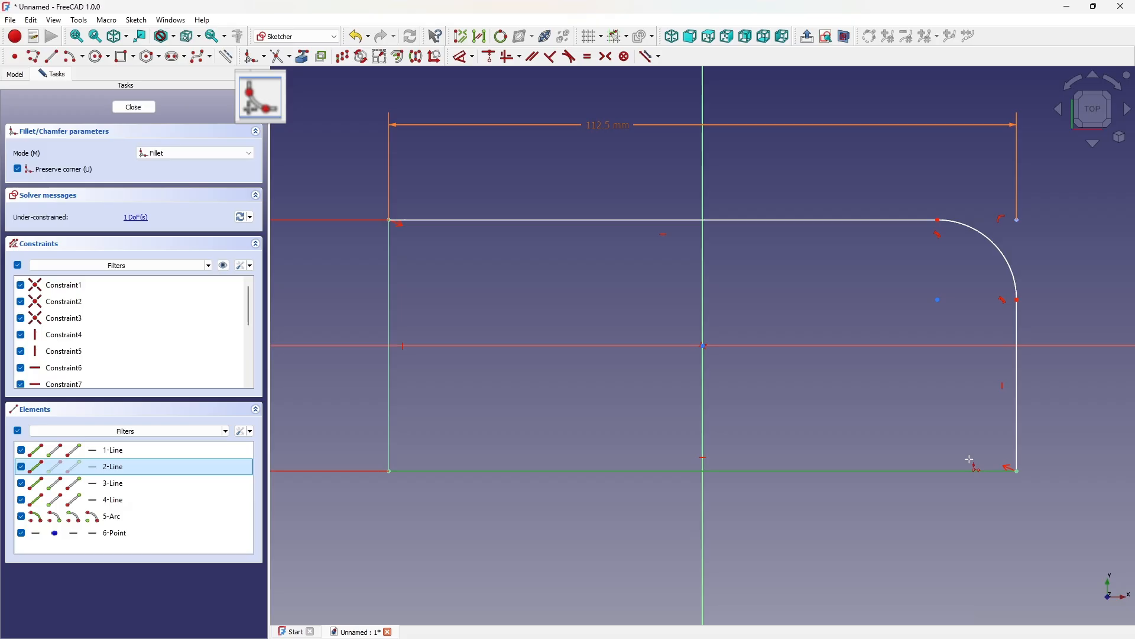
{"action": "left_click", "coordinate": [1017, 433]}
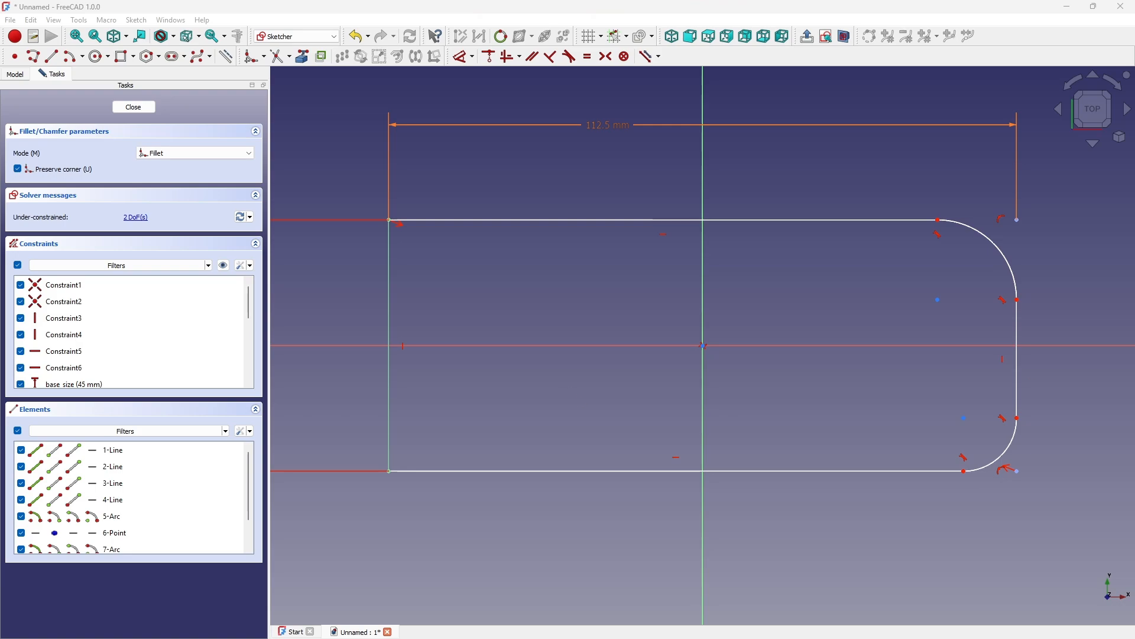
Constrain the straight right edge between the two fillets with the length expression Constraints.base_size*.5
{"action": "left_click", "coordinate": [464, 59]}
{"action": "left_click", "coordinate": [1017, 378]}
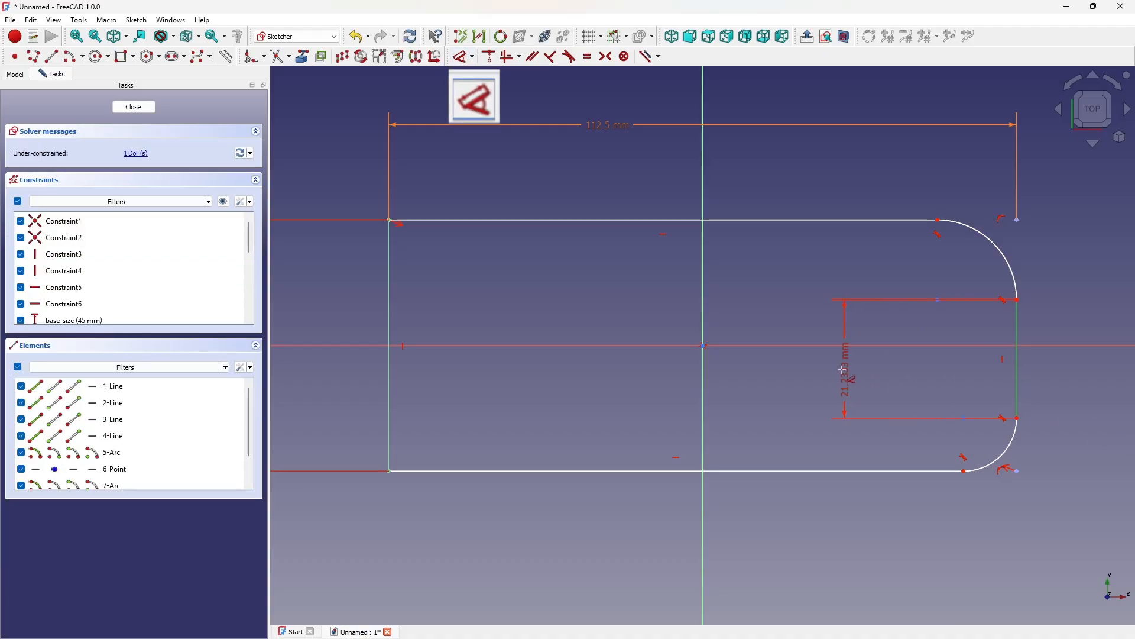
{"action": "left_click", "coordinate": [843, 370]}
{"action": "type", "text": "="}
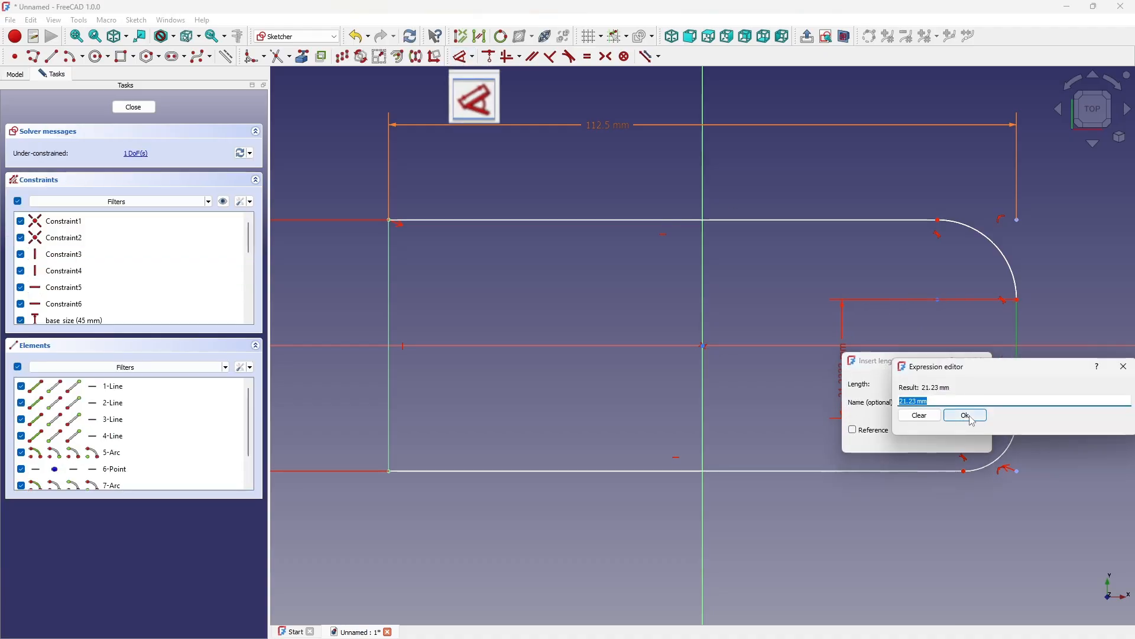
{"action": "type", "text": ".con"}
{"action": "key", "text": "Down"}
{"action": "type", "text": "."}
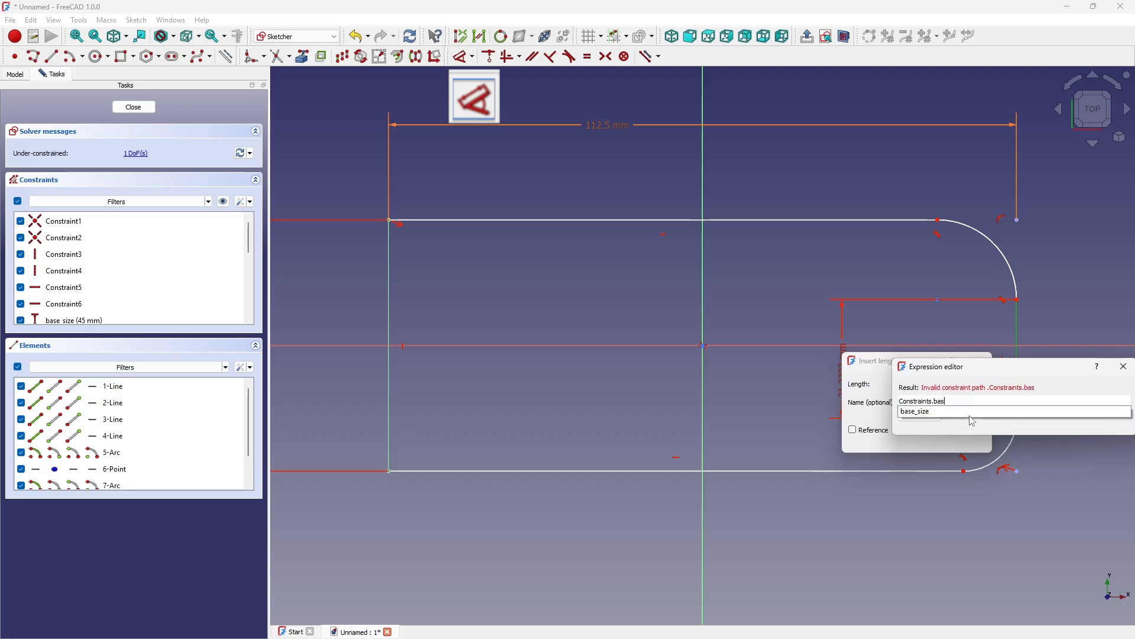
{"action": "key", "text": "Down"}
{"action": "type", "text": "*.5"}
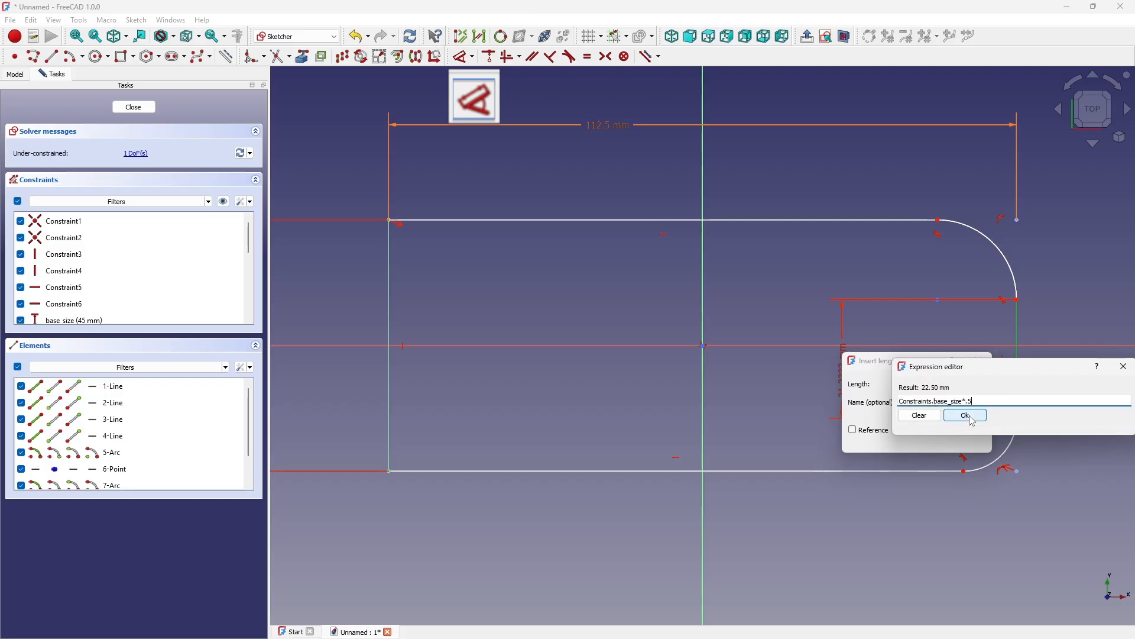
{"action": "left_click", "coordinate": [972, 421]}
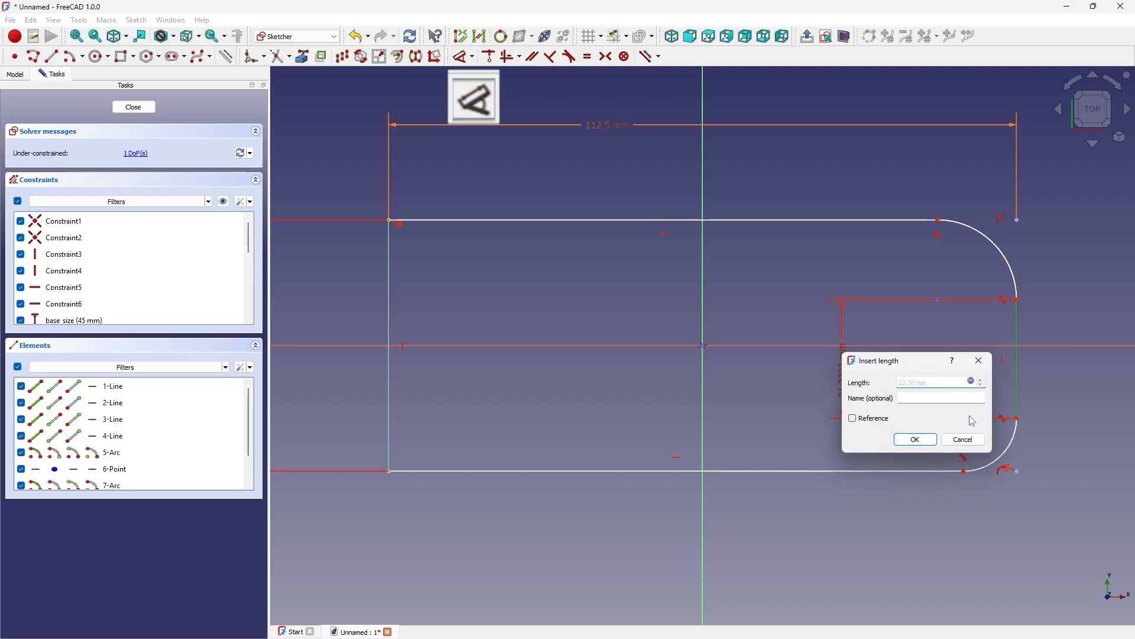
{"action": "key", "text": "Return"}
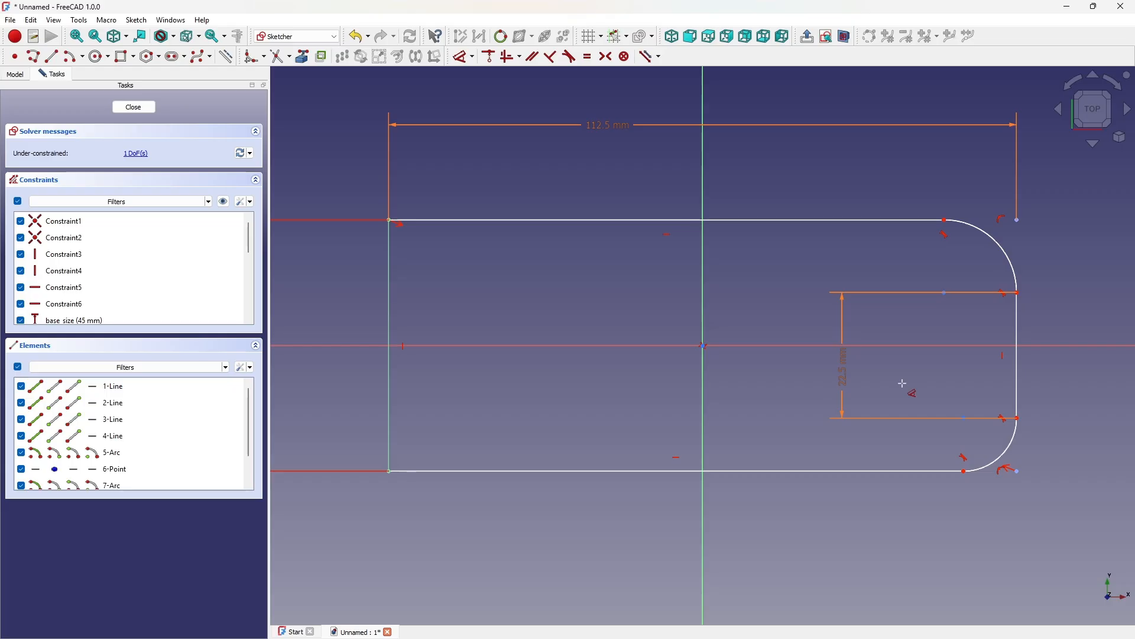
{"action": "key", "text": "Escape"}
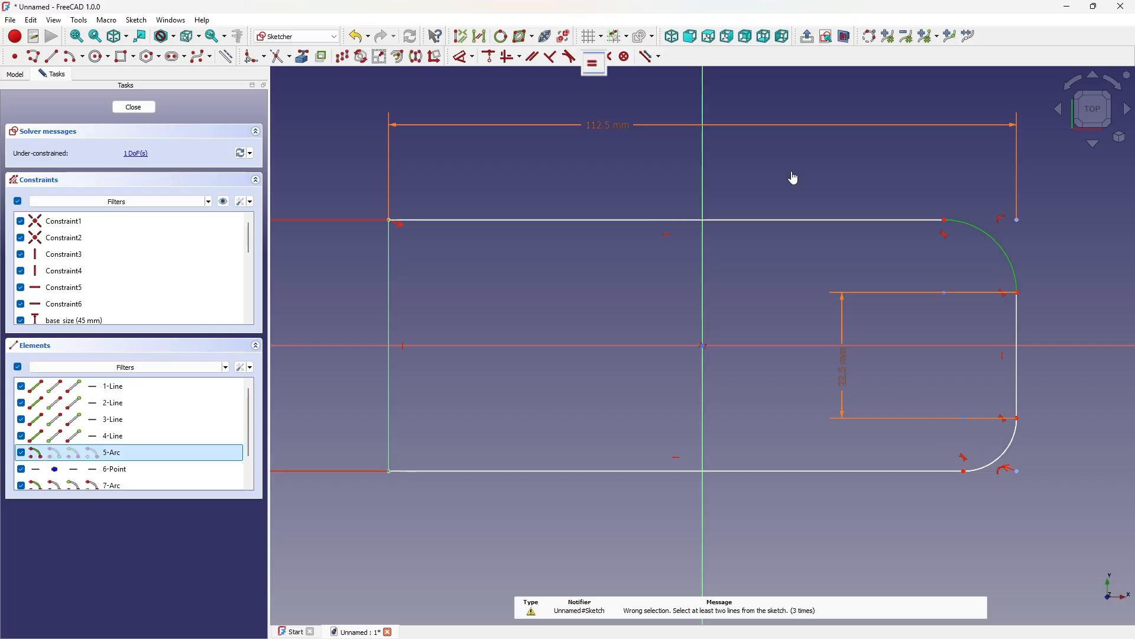
Apply an equal constraint to the upper and lower fillet arcs on the right end of the profile
{"action": "left_click", "coordinate": [793, 177]}
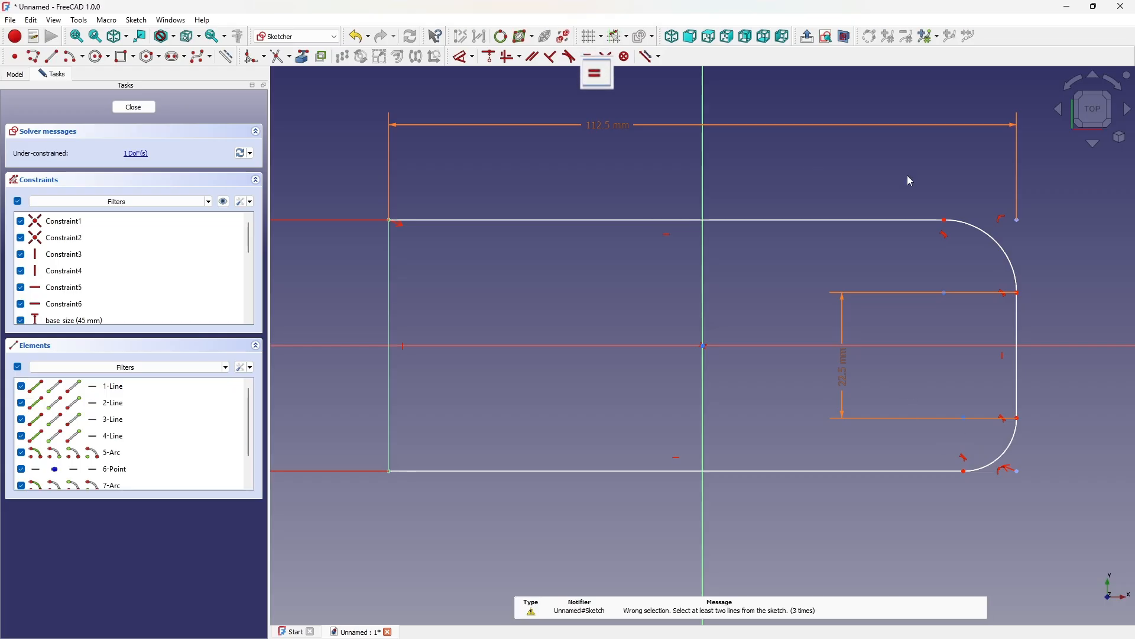
{"action": "left_click", "coordinate": [588, 59]}
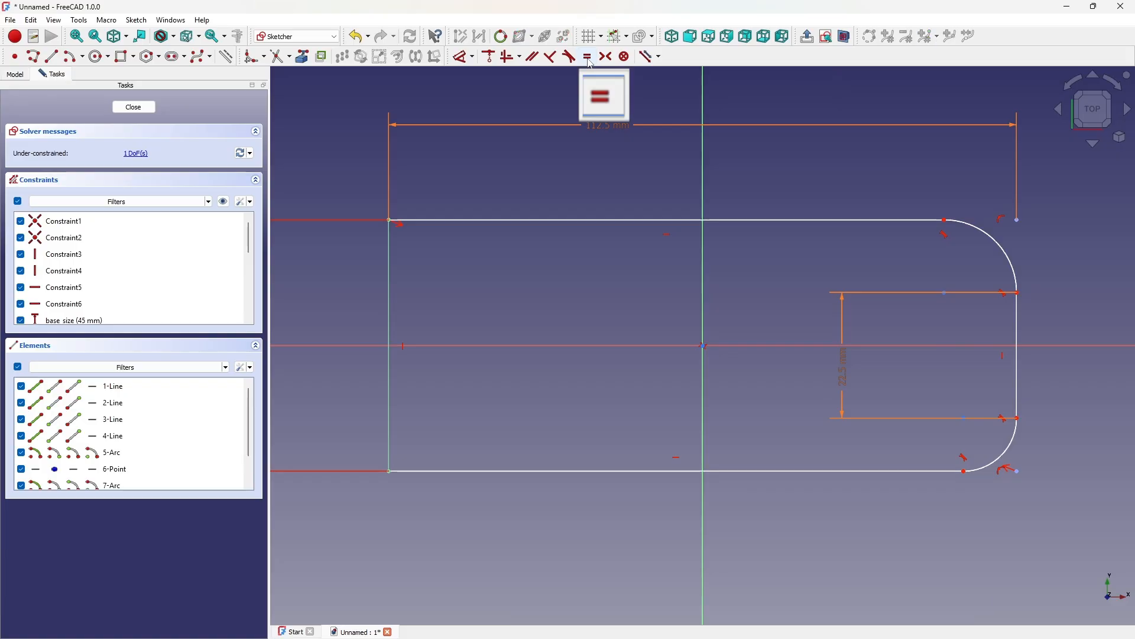
{"action": "left_click", "coordinate": [998, 241]}
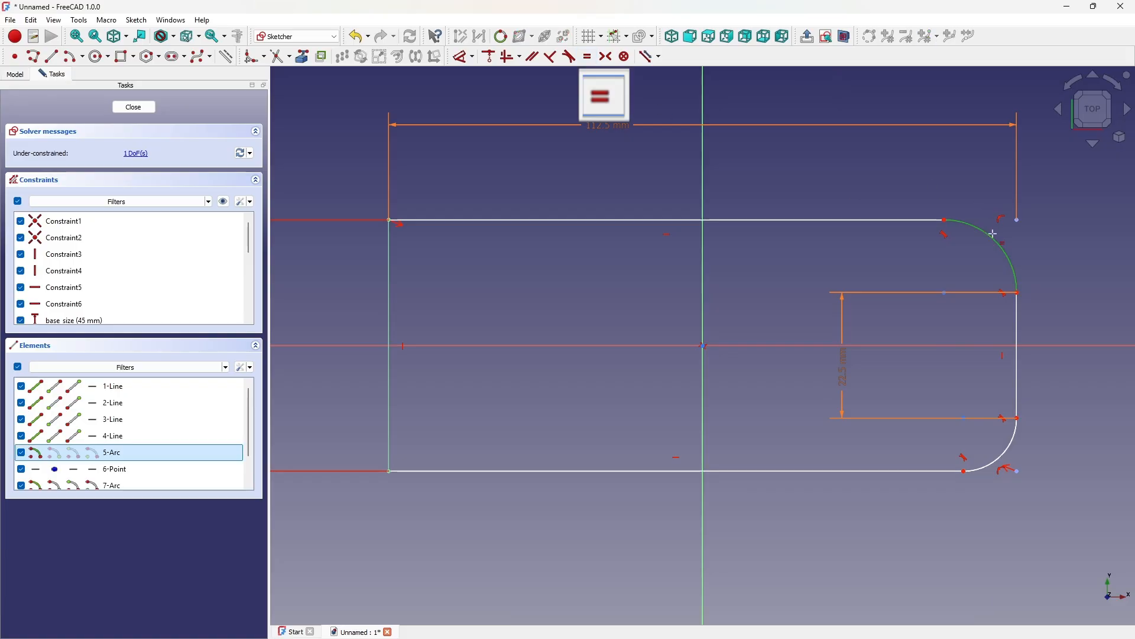
{"action": "left_click", "coordinate": [1004, 453]}
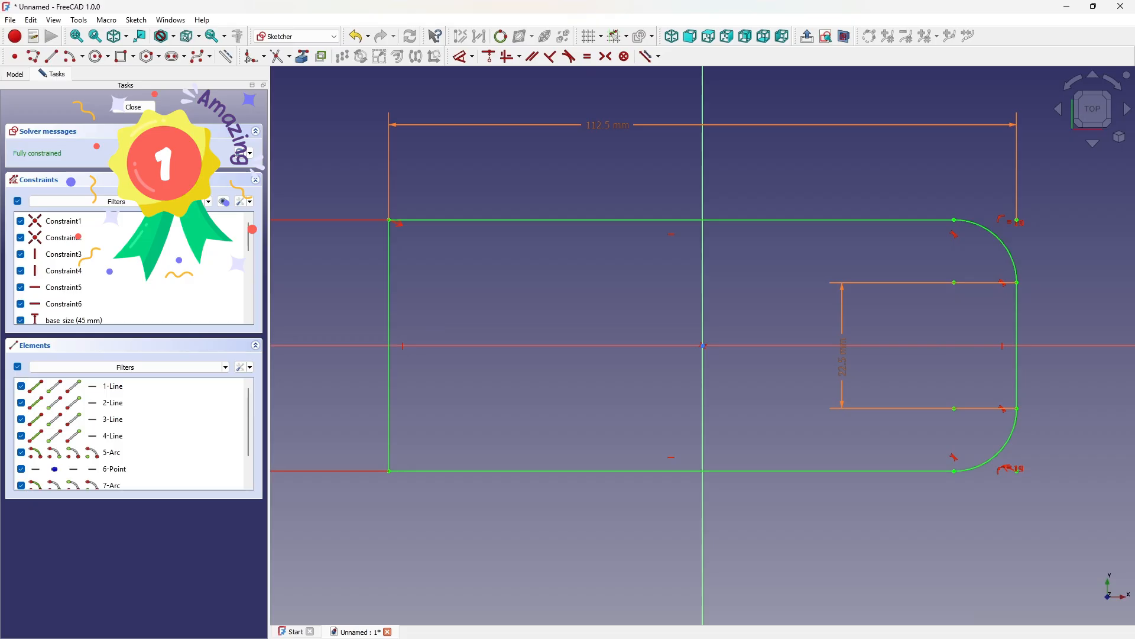
Close the base sketch and pad its profile to a length of 22 mm
{"action": "left_click", "coordinate": [133, 107]}
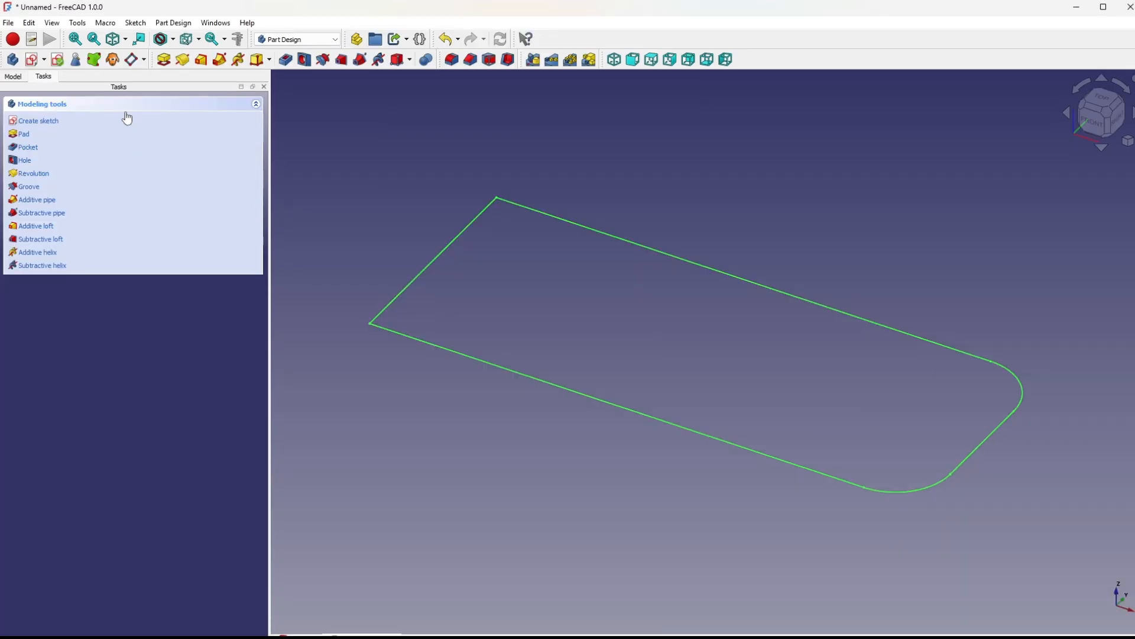
{"action": "left_click", "coordinate": [16, 79]}
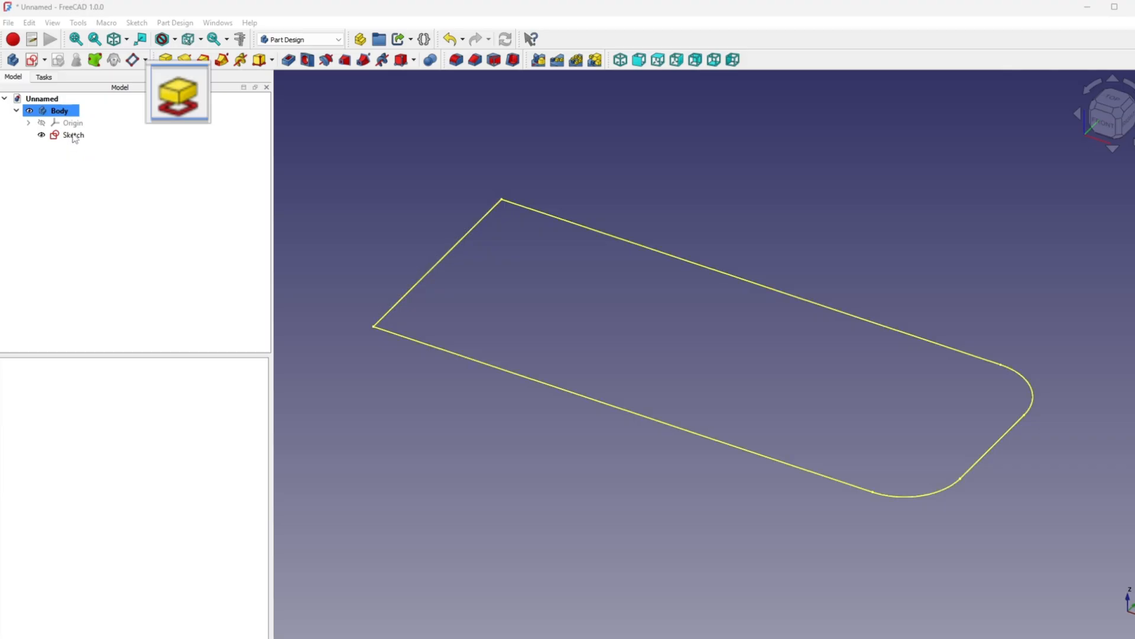
{"action": "left_click", "coordinate": [72, 136]}
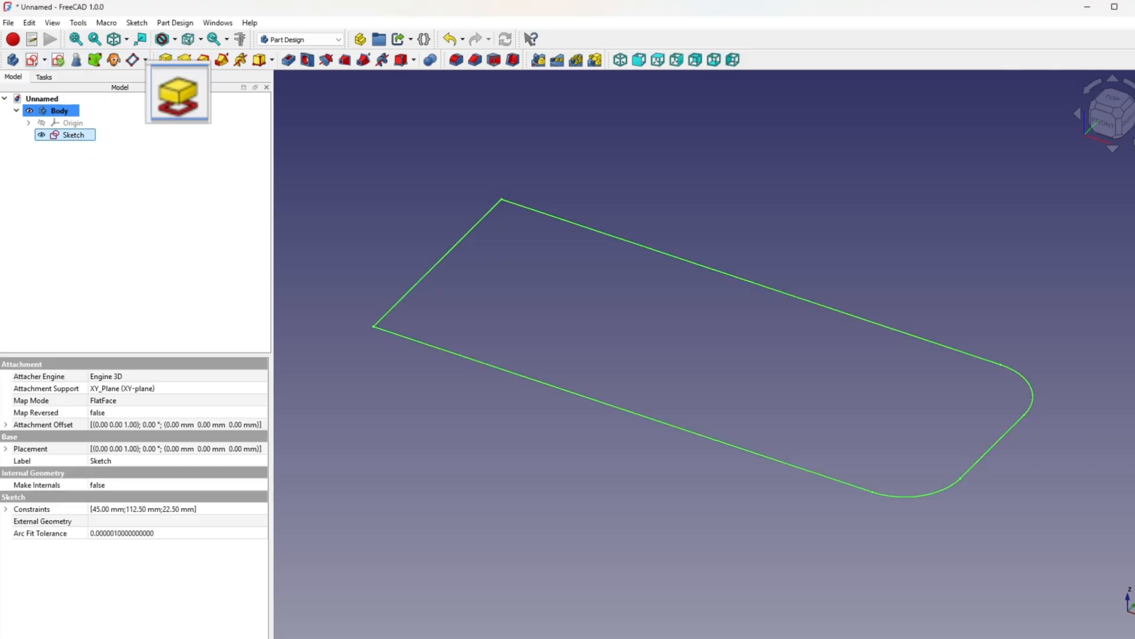
{"action": "left_click", "coordinate": [166, 59]}
{"action": "type", "text": "22"}
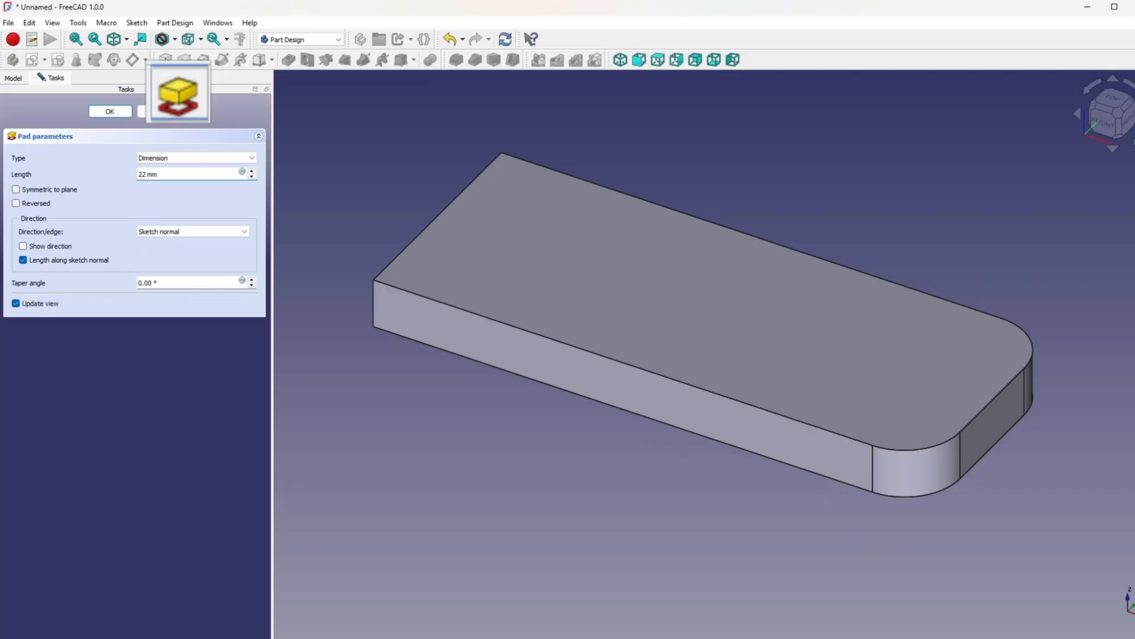
{"action": "key", "text": "Return"}
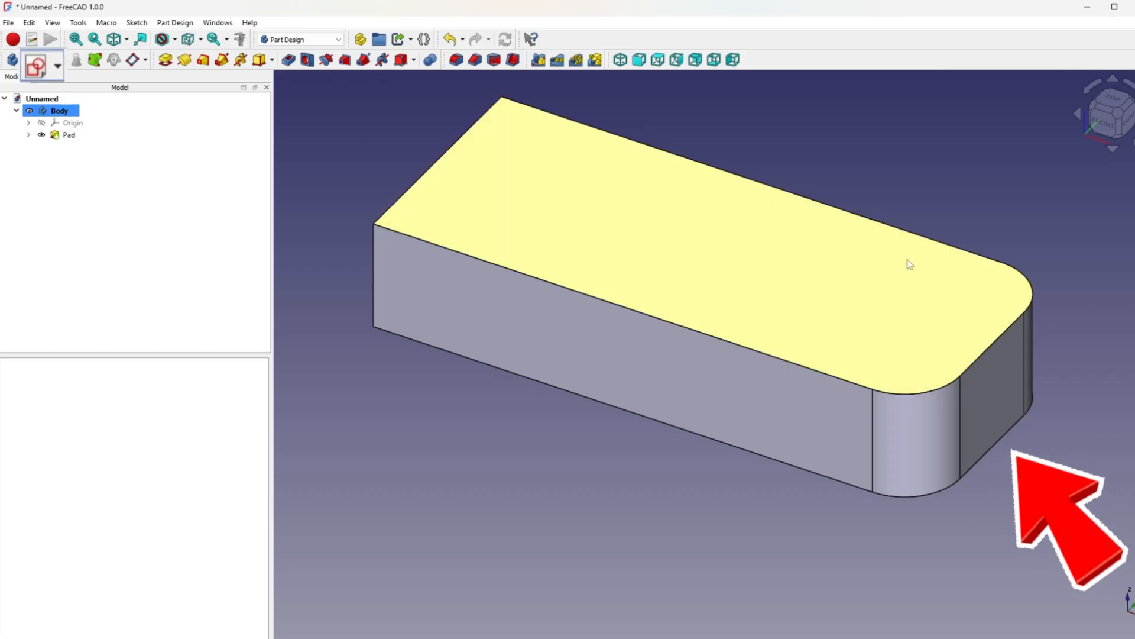
Create a sketch on the flat end face between the rounded corners and project the body's right vertical edge as external geometry
{"action": "left_click", "coordinate": [995, 395]}
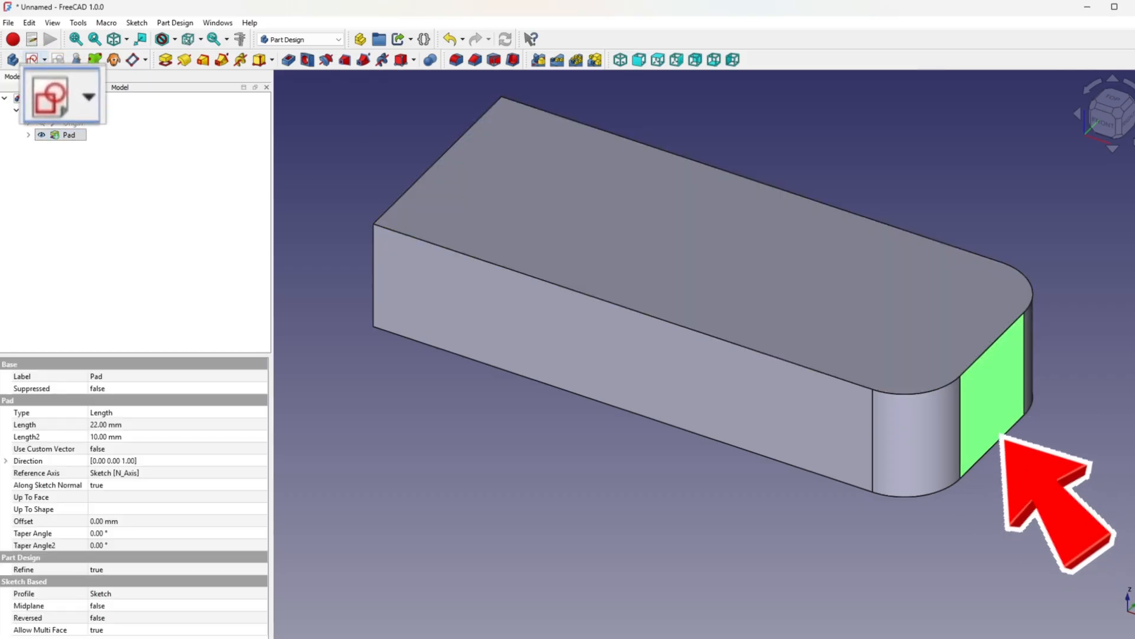
{"action": "left_click", "coordinate": [32, 59]}
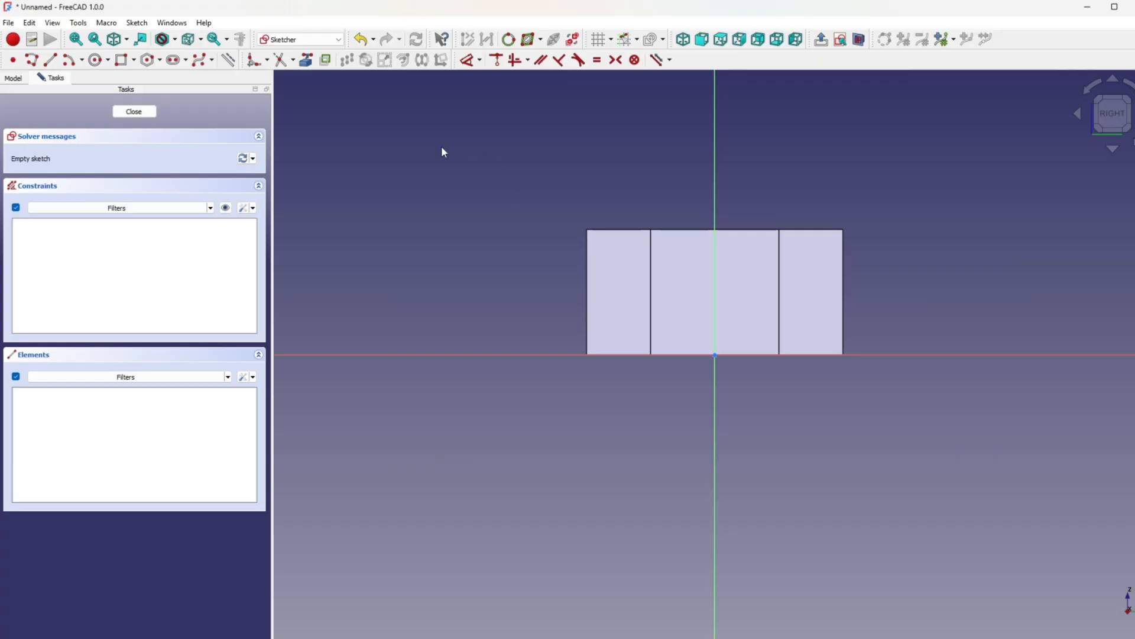
{"action": "left_click", "coordinate": [306, 62]}
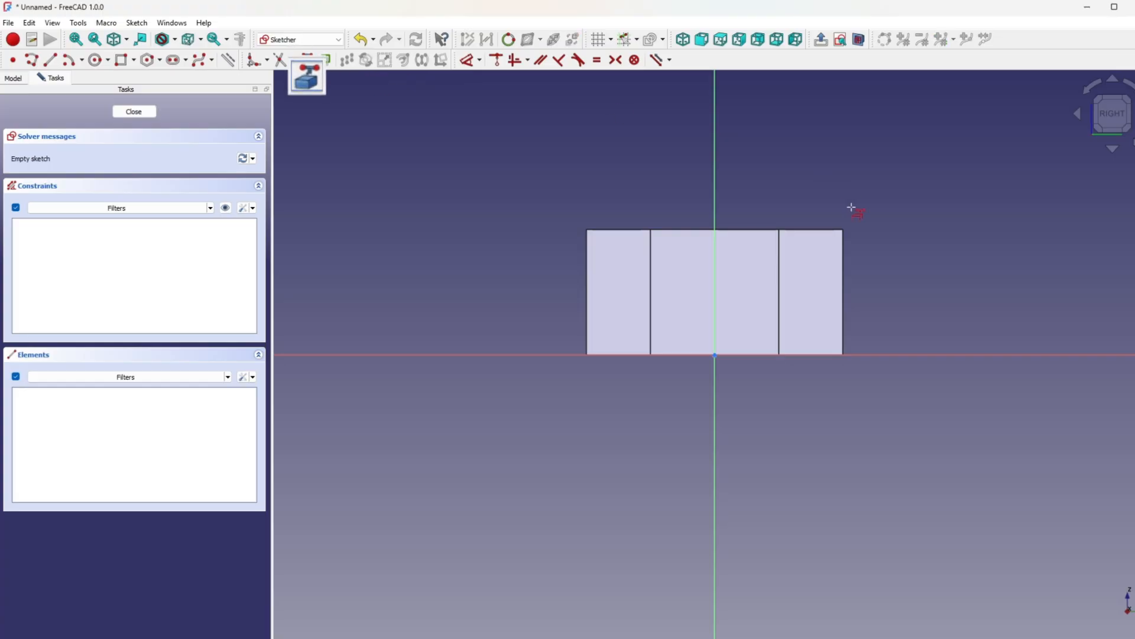
{"action": "left_click", "coordinate": [848, 277]}
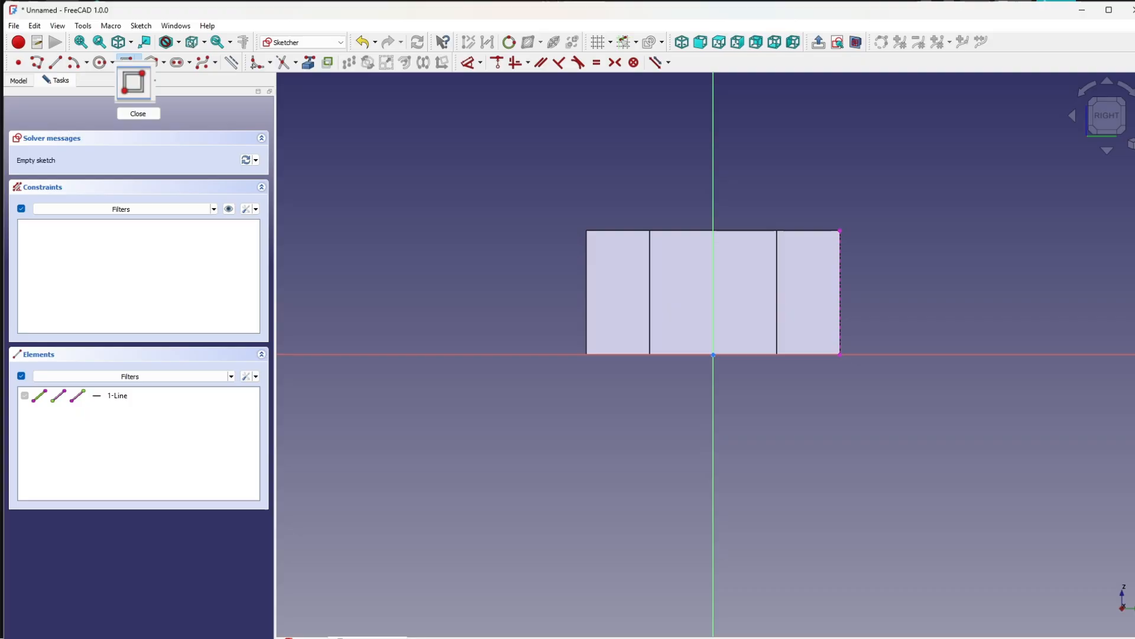
Draw a rectangle about 41 mm by 12 mm on the end face, starting from a corner on the projected edge
{"action": "left_click", "coordinate": [126, 62]}
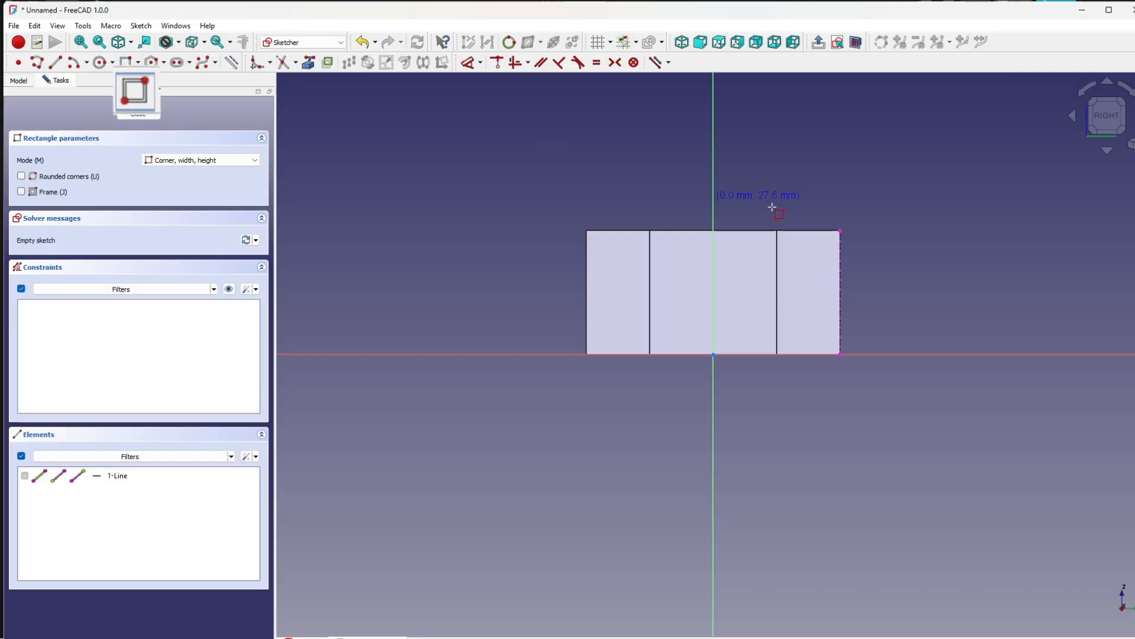
{"action": "left_click", "coordinate": [839, 257]}
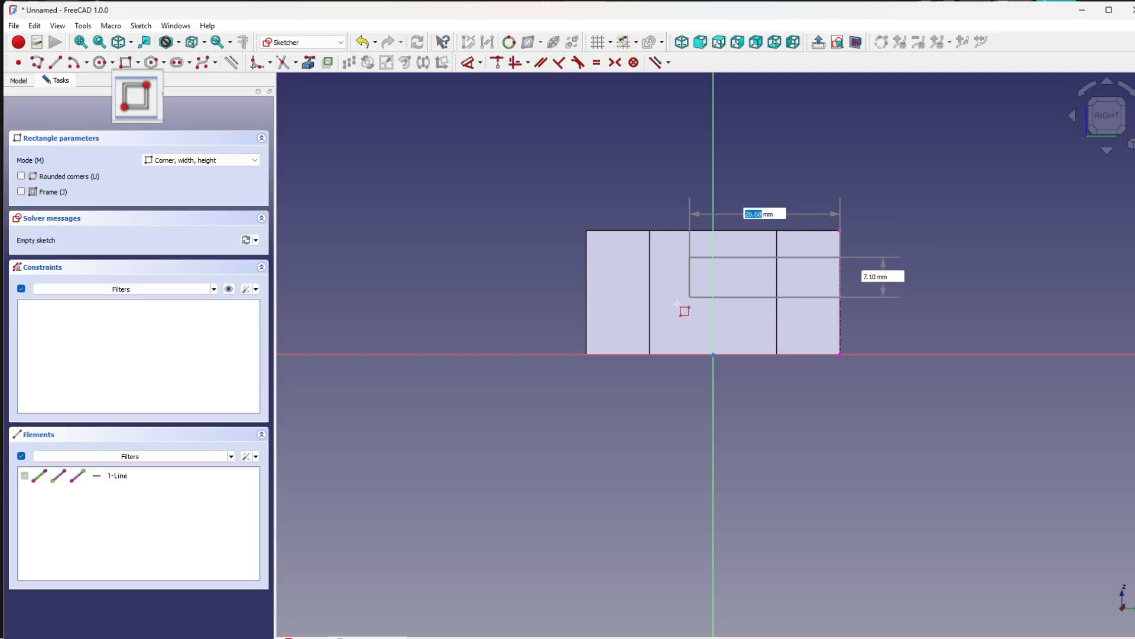
{"action": "left_click", "coordinate": [609, 325]}
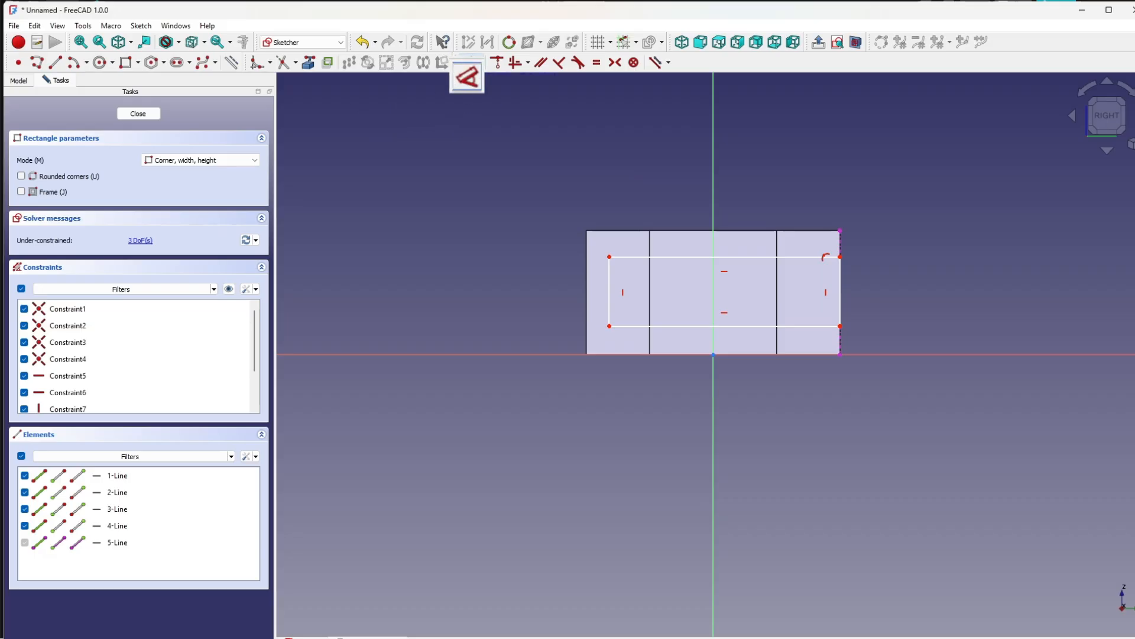
Dimension the rectangle's upper edge with the length expression Sketch.Constraints.base_size-2mm
{"action": "left_click", "coordinate": [468, 62]}
{"action": "left_click", "coordinate": [679, 257]}
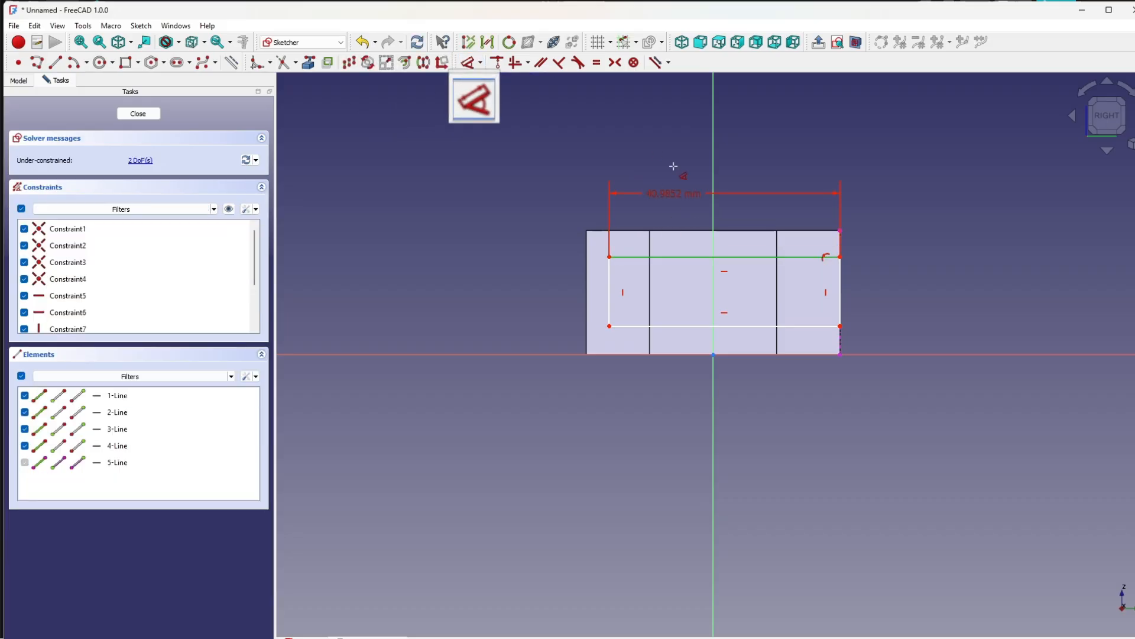
{"action": "left_click", "coordinate": [674, 157]}
{"action": "left_click", "coordinate": [804, 166]}
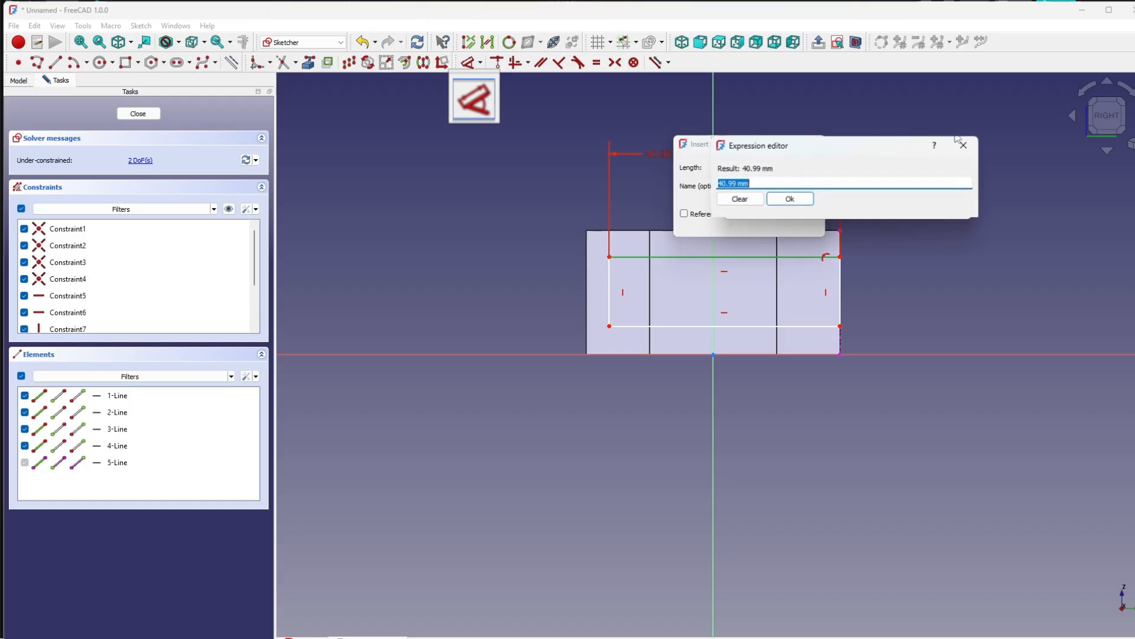
{"action": "type", "text": "sketch.Constraints."}
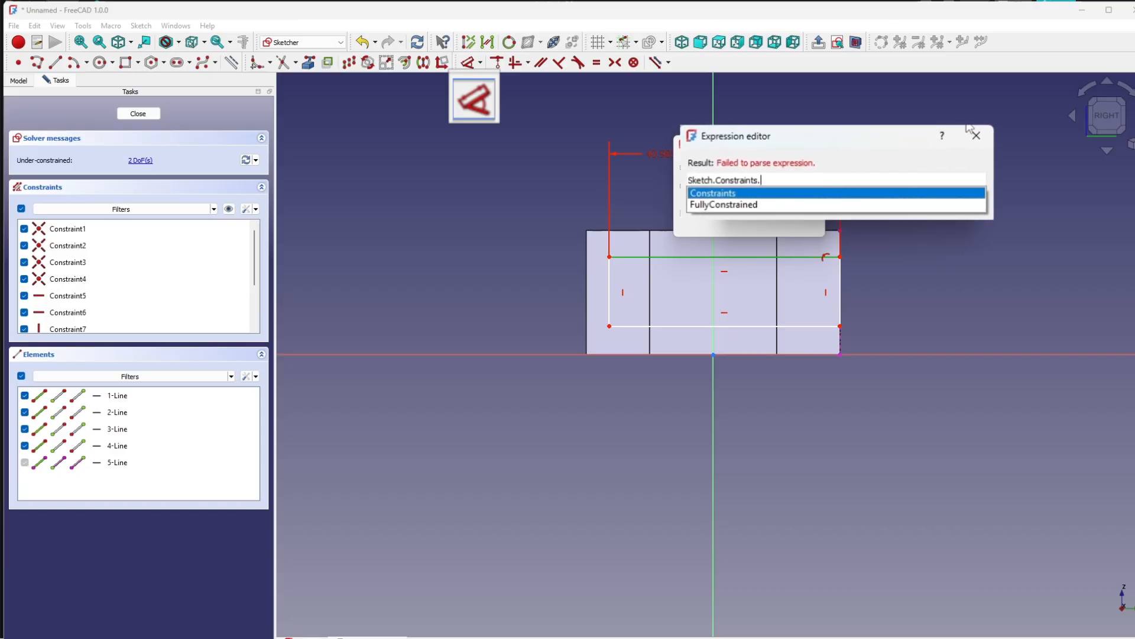
{"action": "type", "text": "ba"}
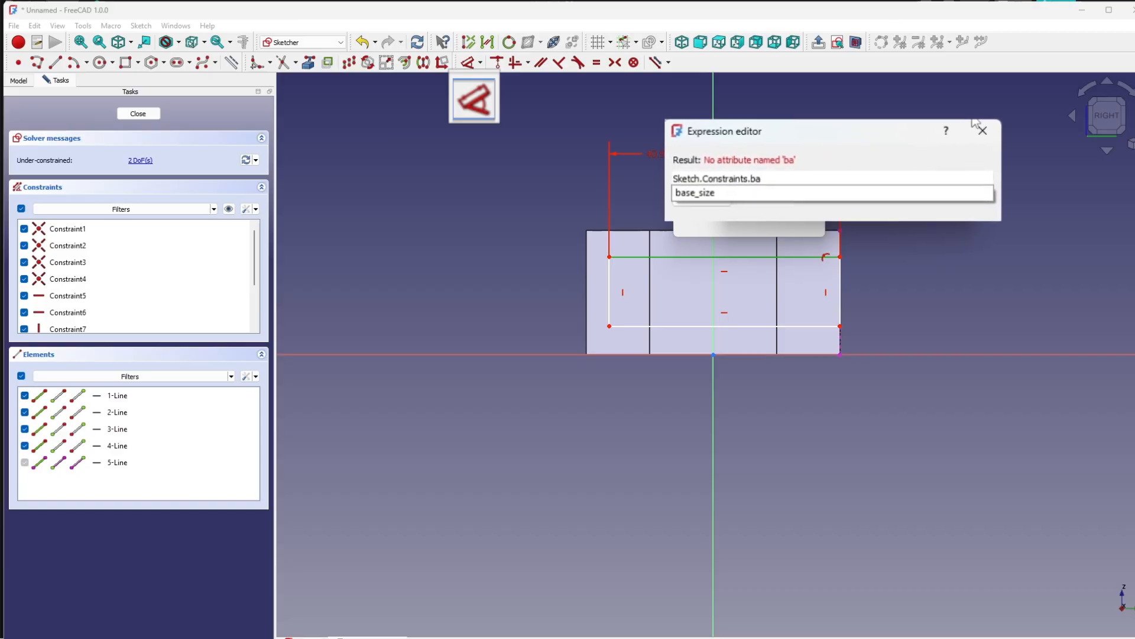
{"action": "key", "text": "Down"}
{"action": "type", "text": "-2mm"}
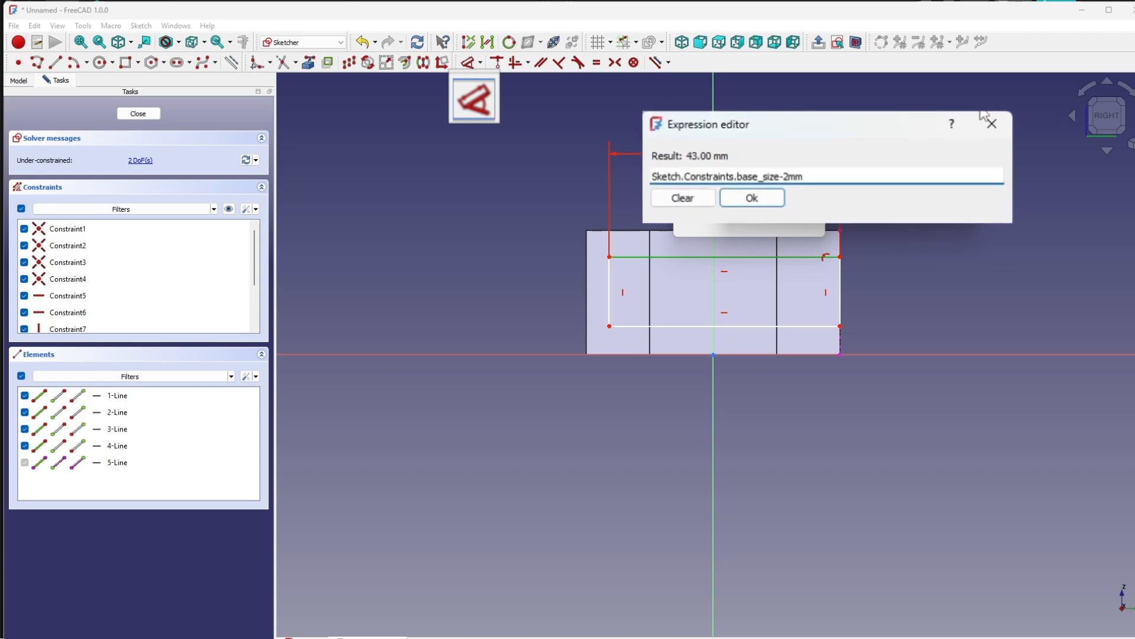
{"action": "key", "text": "Return"}
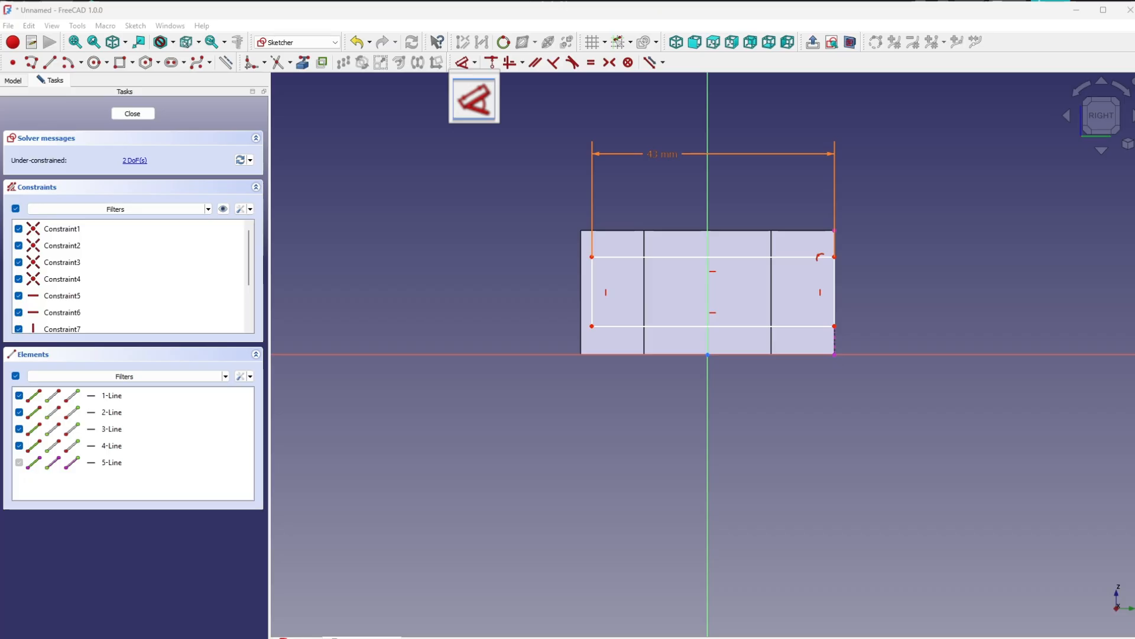
Dimension the rectangle's left edge at 12.5 mm and name the constraint "inset size"
{"action": "left_click", "coordinate": [593, 294]}
{"action": "left_click", "coordinate": [470, 293]}
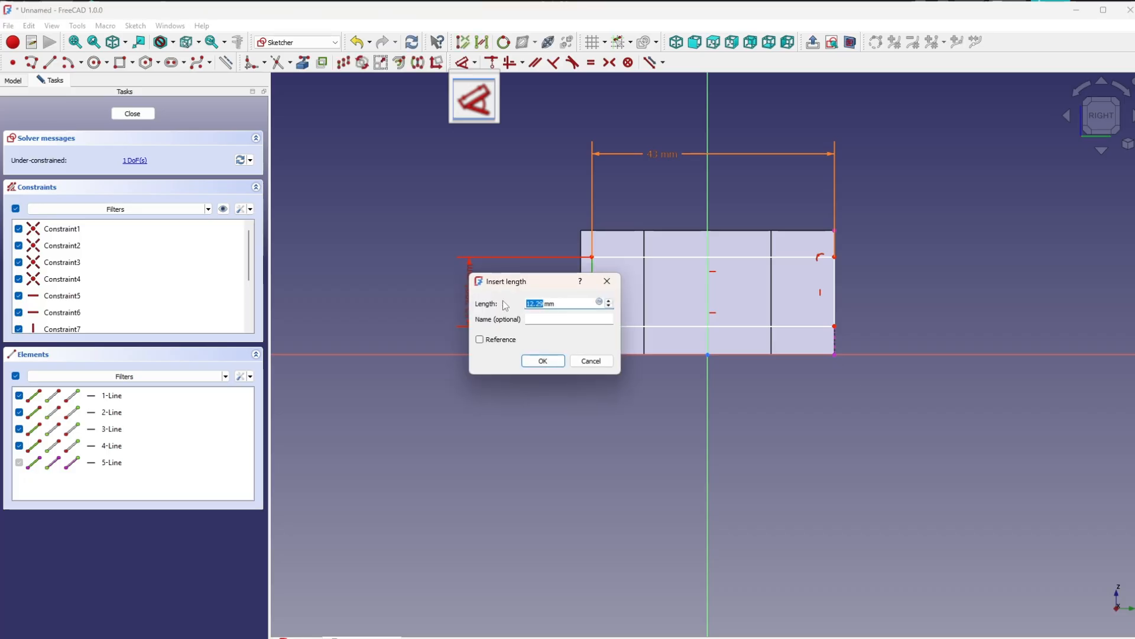
{"action": "type", "text": "12.5"}
{"action": "key", "text": "Return"}
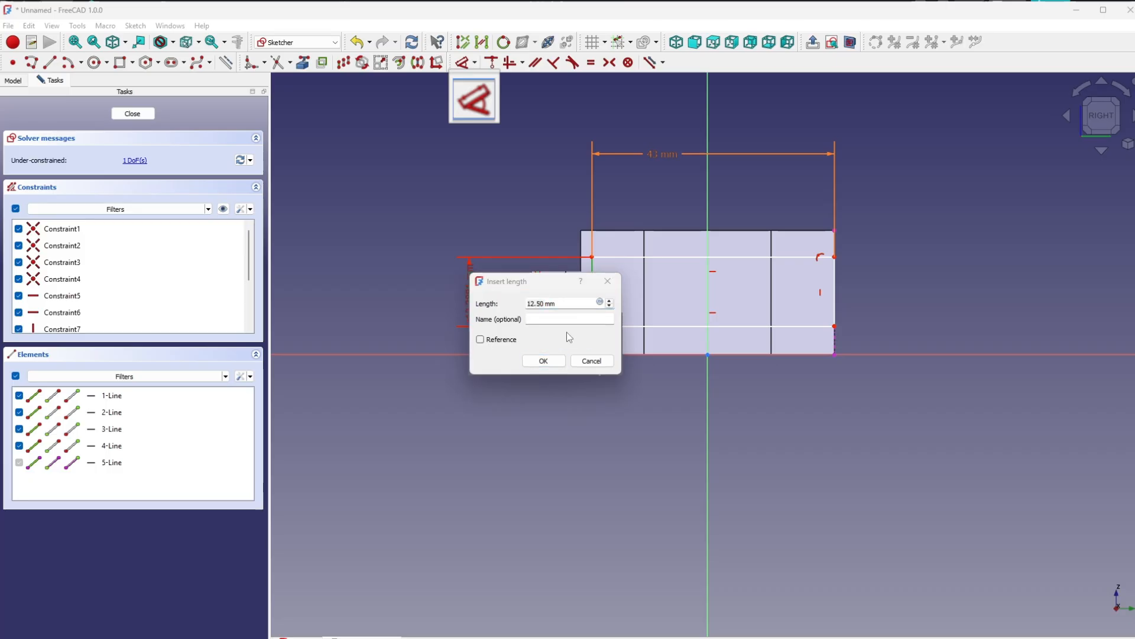
{"action": "left_click", "coordinate": [544, 319]}
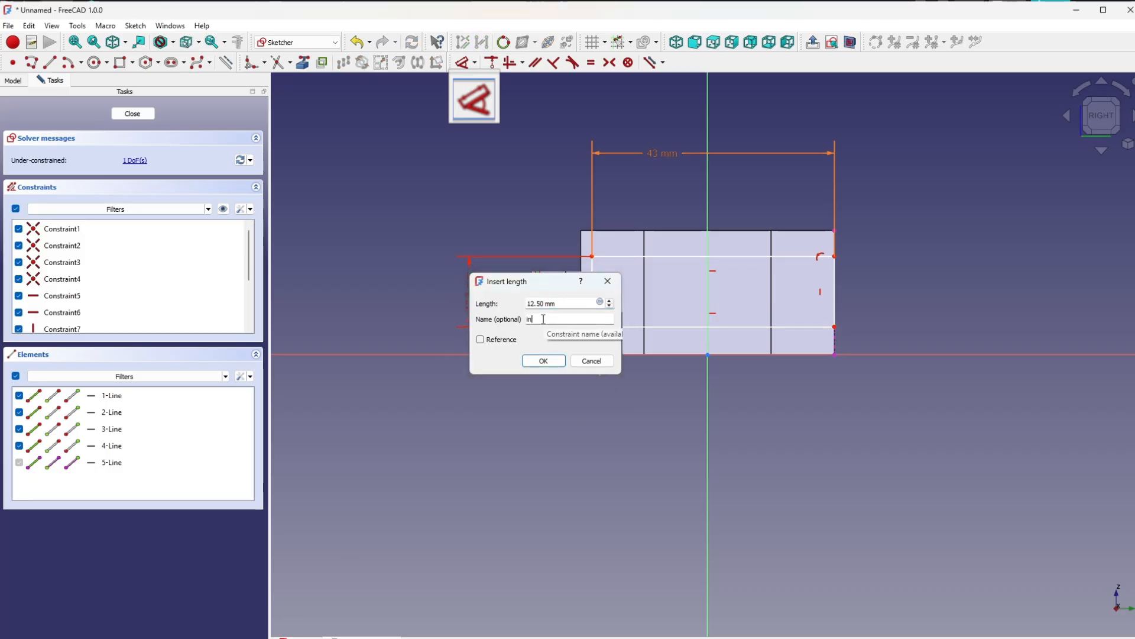
{"action": "type", "text": "inset size"}
{"action": "key", "text": "Return"}
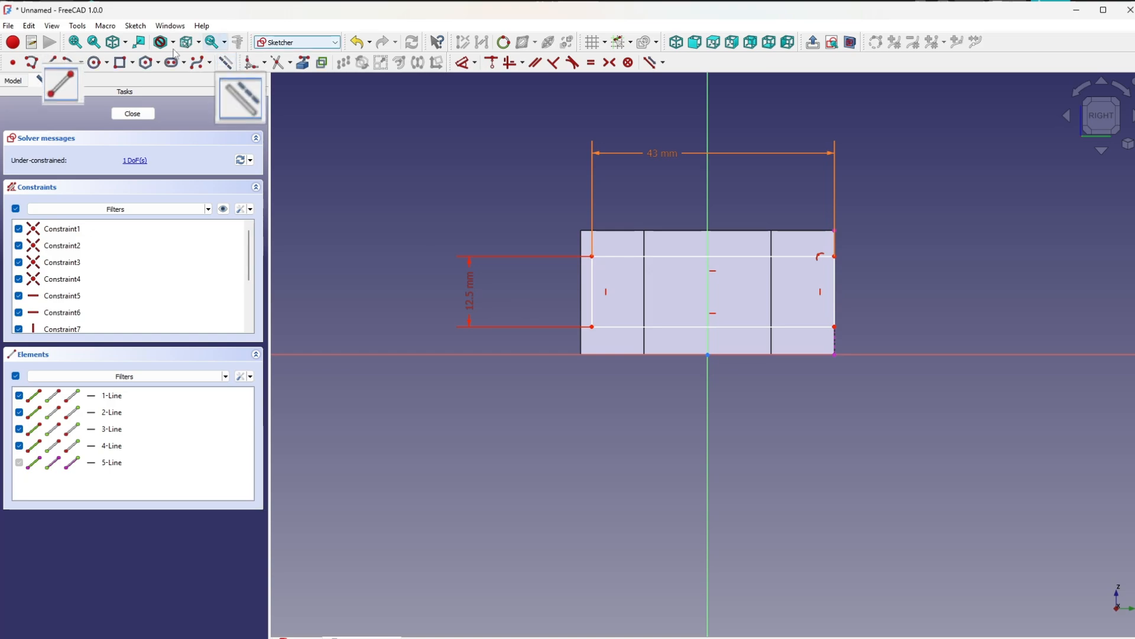
Draw a horizontal construction line between the midpoints of the rectangle's two vertical sides
{"action": "left_click", "coordinate": [56, 63]}
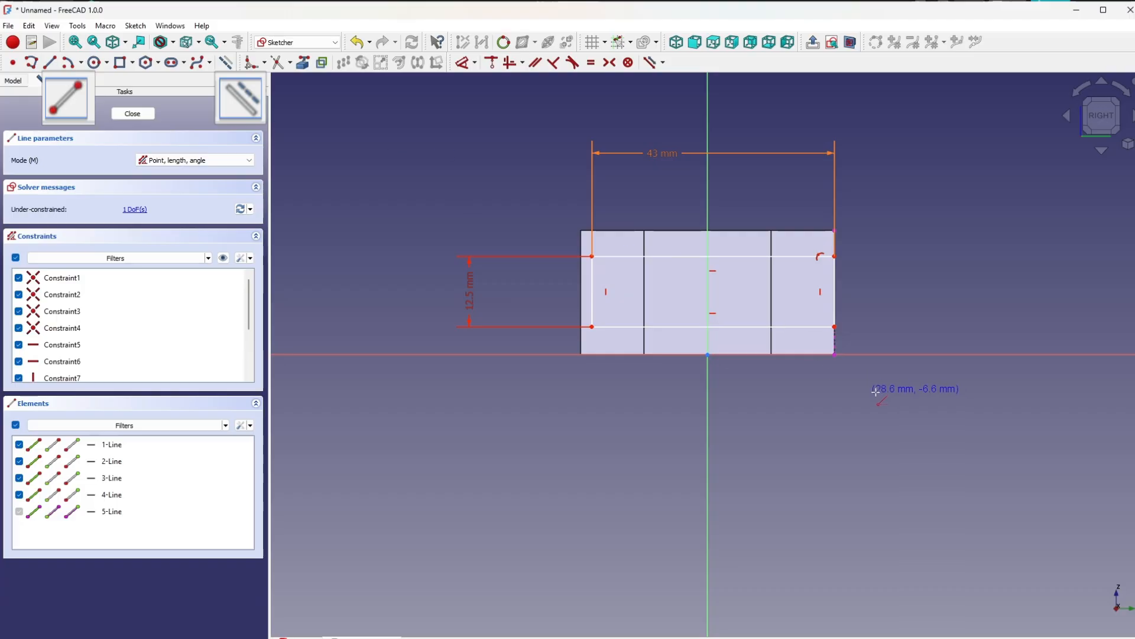
{"action": "left_click", "coordinate": [834, 289]}
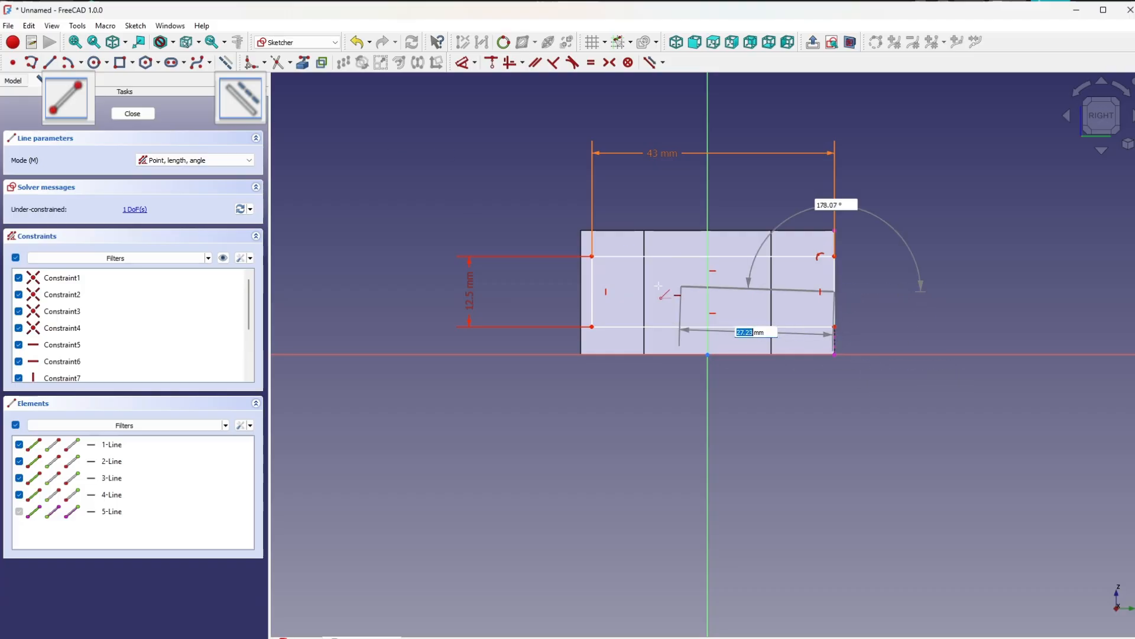
{"action": "left_click", "coordinate": [593, 291]}
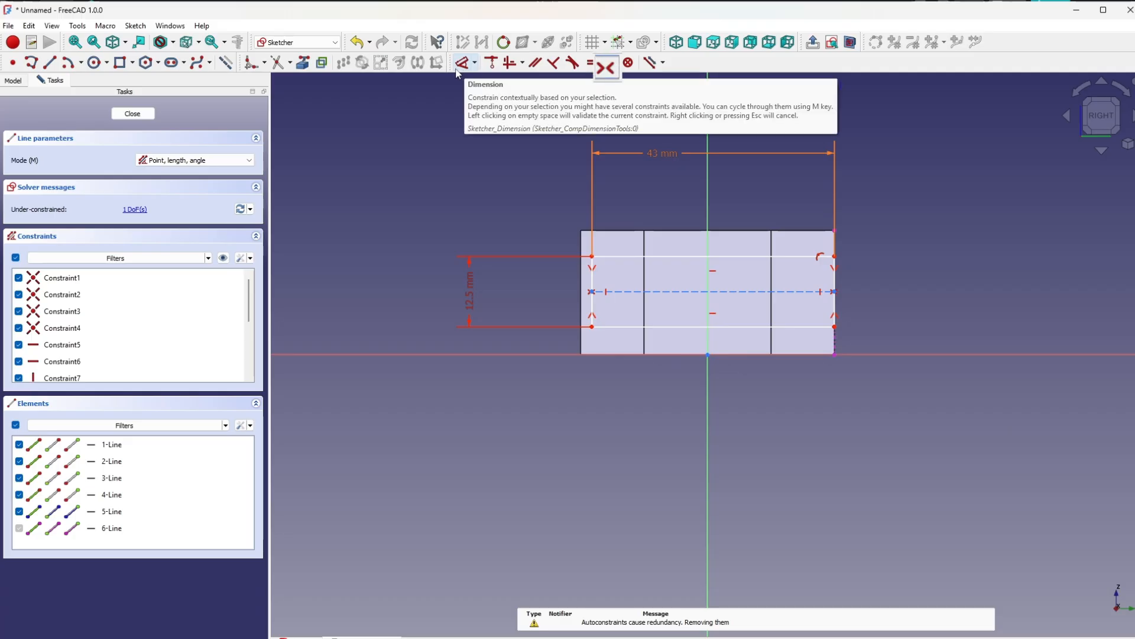
Make the projected edge's upper and lower endpoints symmetric about the construction line to centre the rectangle vertically
{"action": "left_click", "coordinate": [610, 62]}
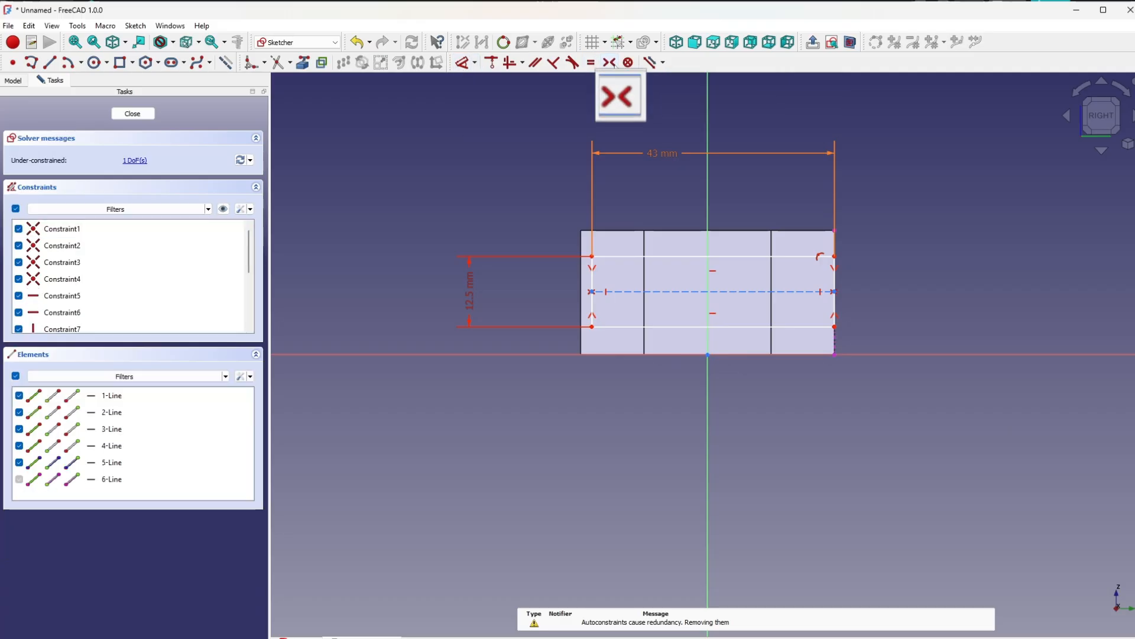
{"action": "left_click", "coordinate": [834, 230]}
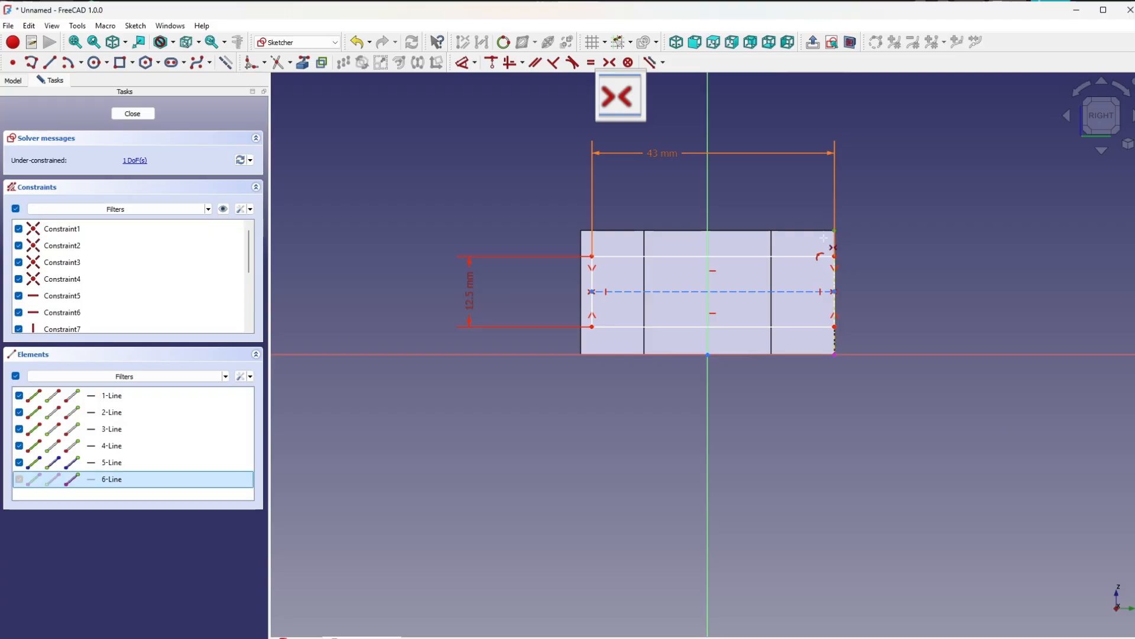
{"action": "left_click", "coordinate": [791, 291]}
{"action": "left_click", "coordinate": [835, 357]}
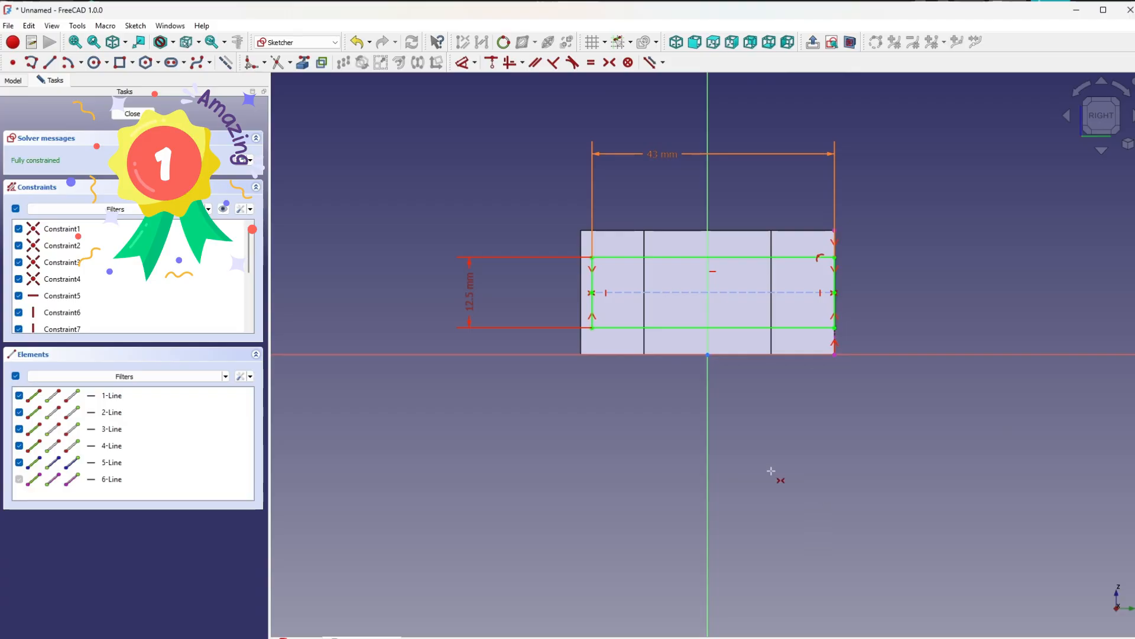
Close the sketch and pocket the rectangle into the body with the length expression Sketch.Constraints.base_size
{"action": "left_click", "coordinate": [140, 112]}
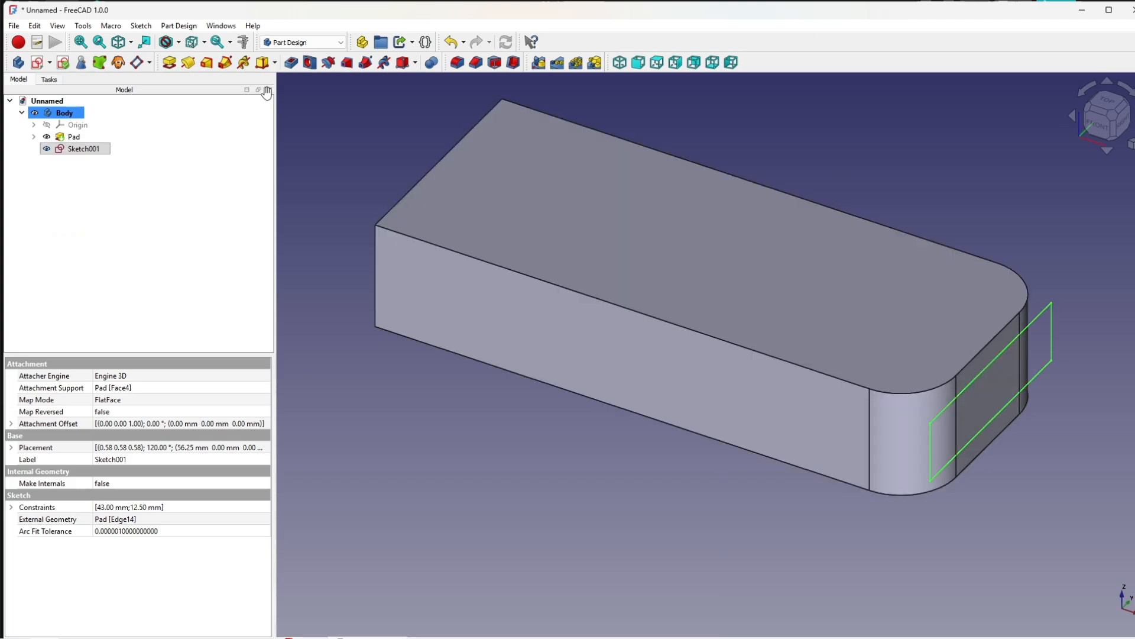
{"action": "left_click", "coordinate": [291, 62]}
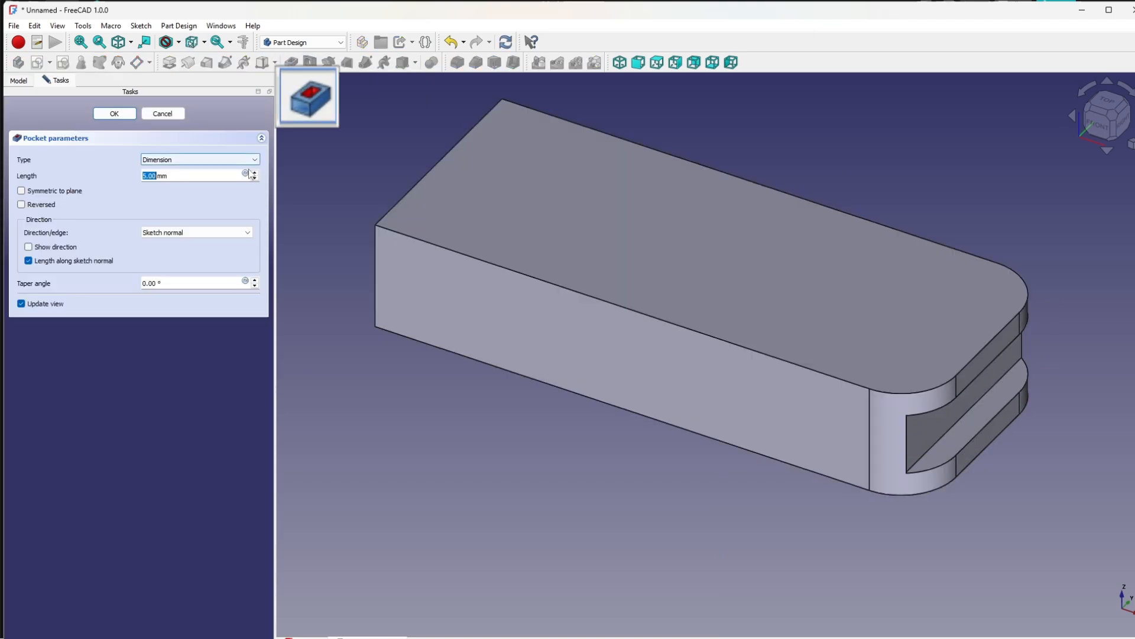
{"action": "left_click", "coordinate": [245, 175]}
{"action": "type", "text": "Sketch.Constraints.ba"}
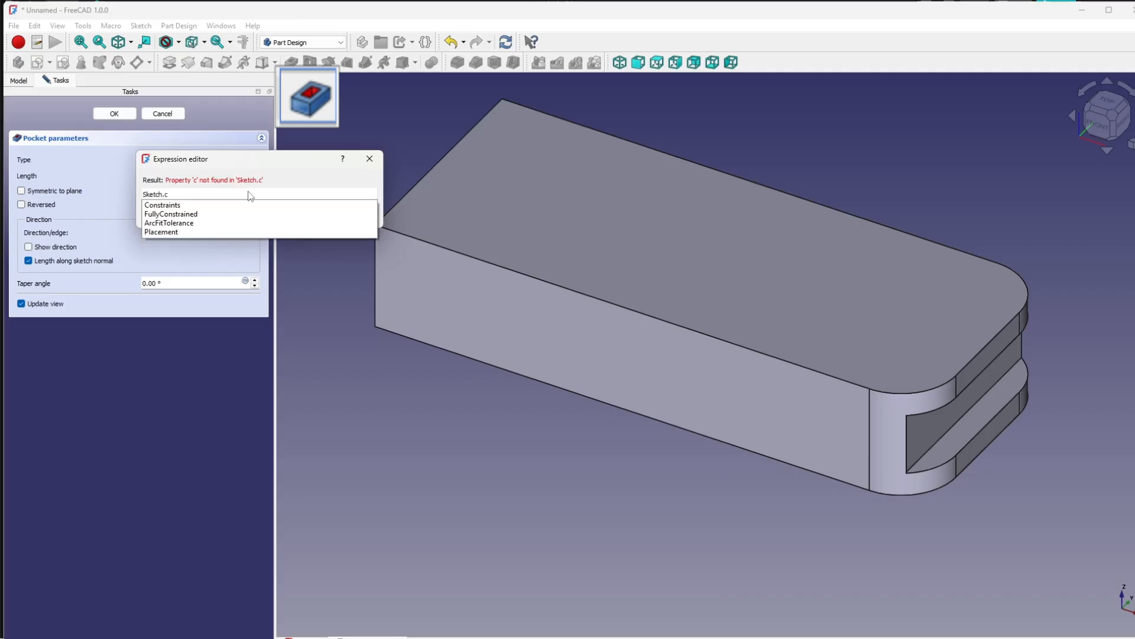
{"action": "key", "text": "Down"}
{"action": "key", "text": "Return"}
{"action": "key", "text": "Return"}
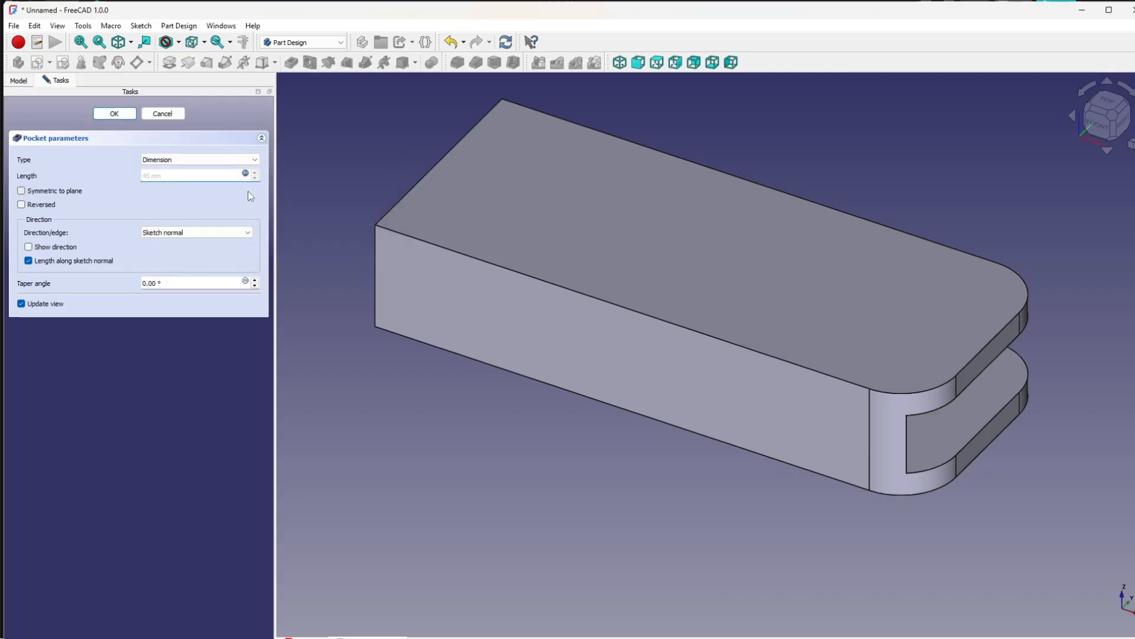
{"action": "left_click", "coordinate": [115, 113]}
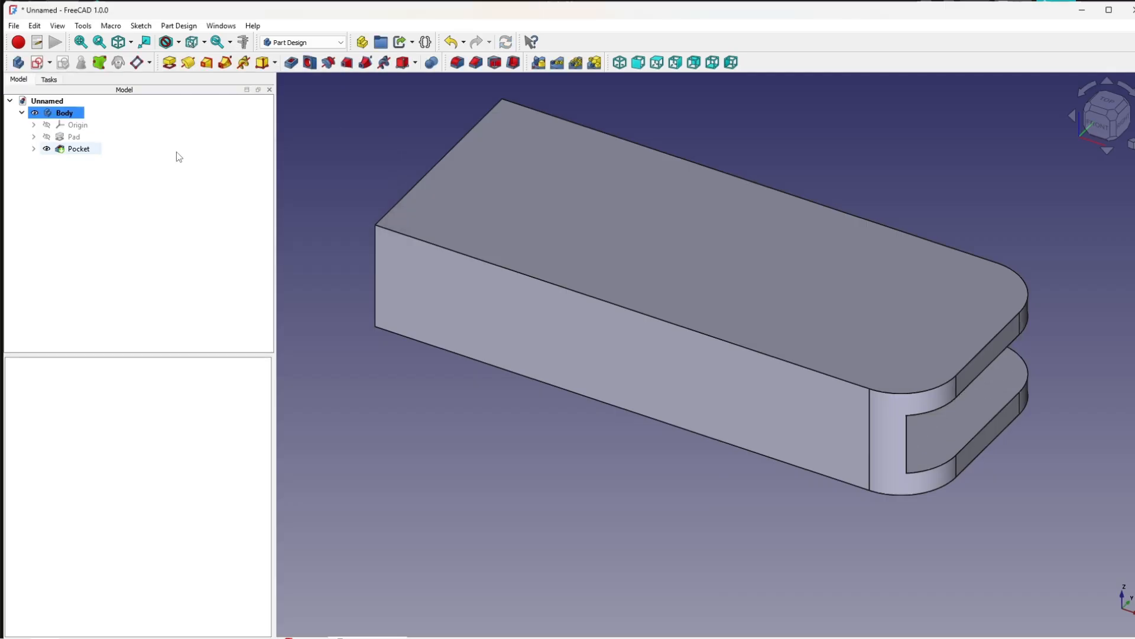
{"action": "middle_click_drag", "start_coordinate": [787, 290], "coordinate": [400, 202]}
{"action": "middle_click_drag", "start_coordinate": [924, 267], "coordinate": [887, 309]}
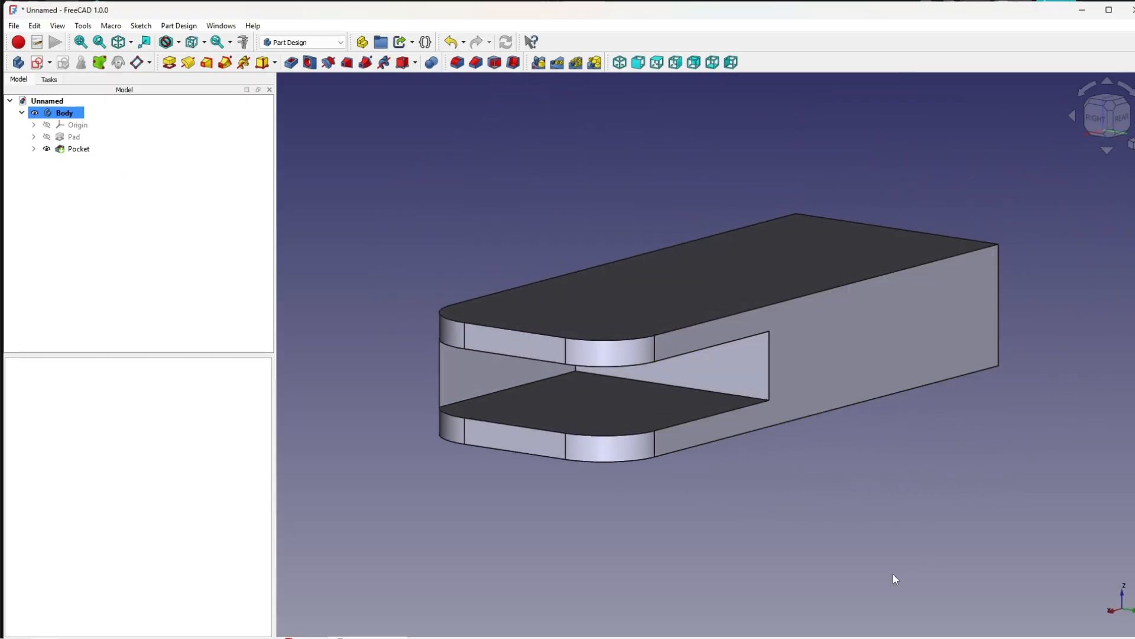
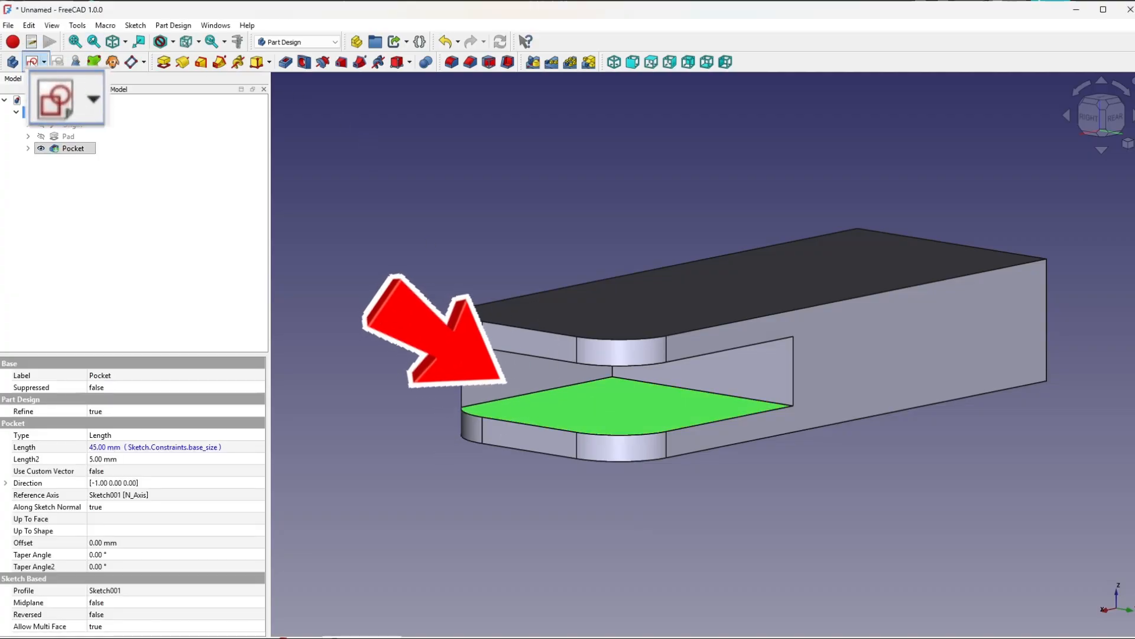
Create a sketch on the slot's floor face and project four of the floor's boundary edges as external geometry
{"action": "left_click", "coordinate": [34, 59]}
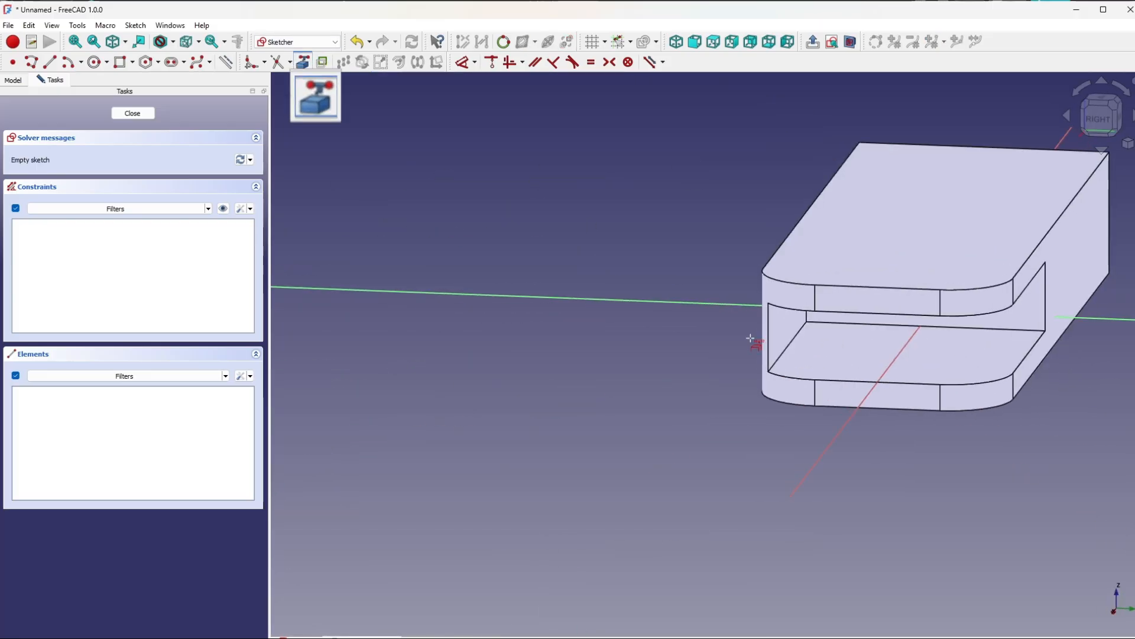
{"action": "left_click", "coordinate": [787, 349]}
{"action": "left_click", "coordinate": [838, 329]}
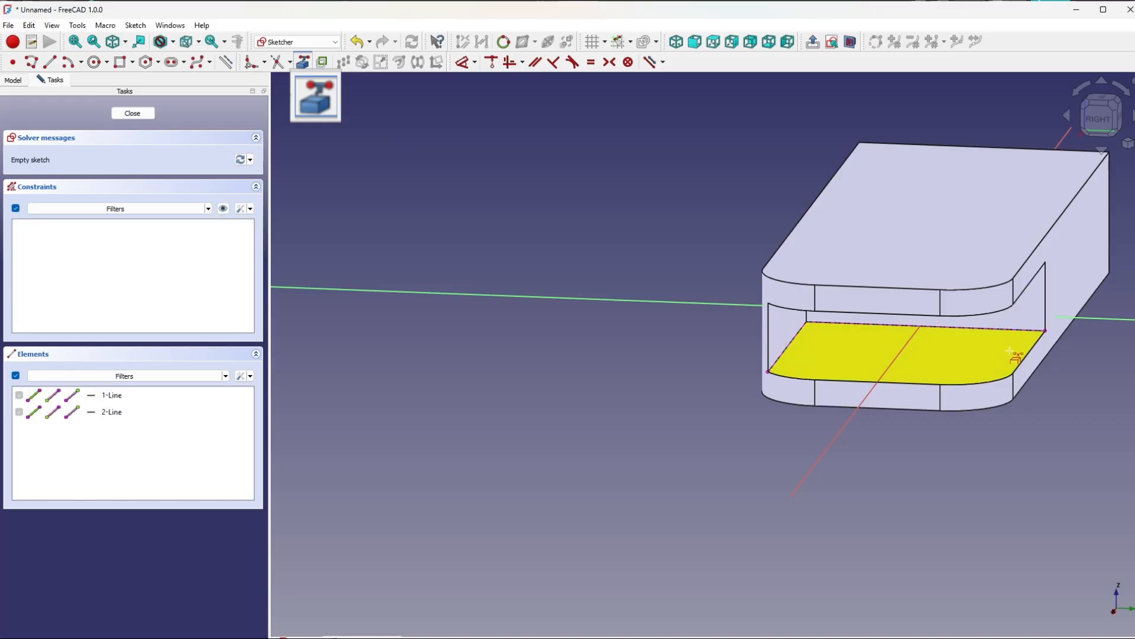
{"action": "left_click", "coordinate": [1027, 356]}
{"action": "left_click", "coordinate": [886, 382]}
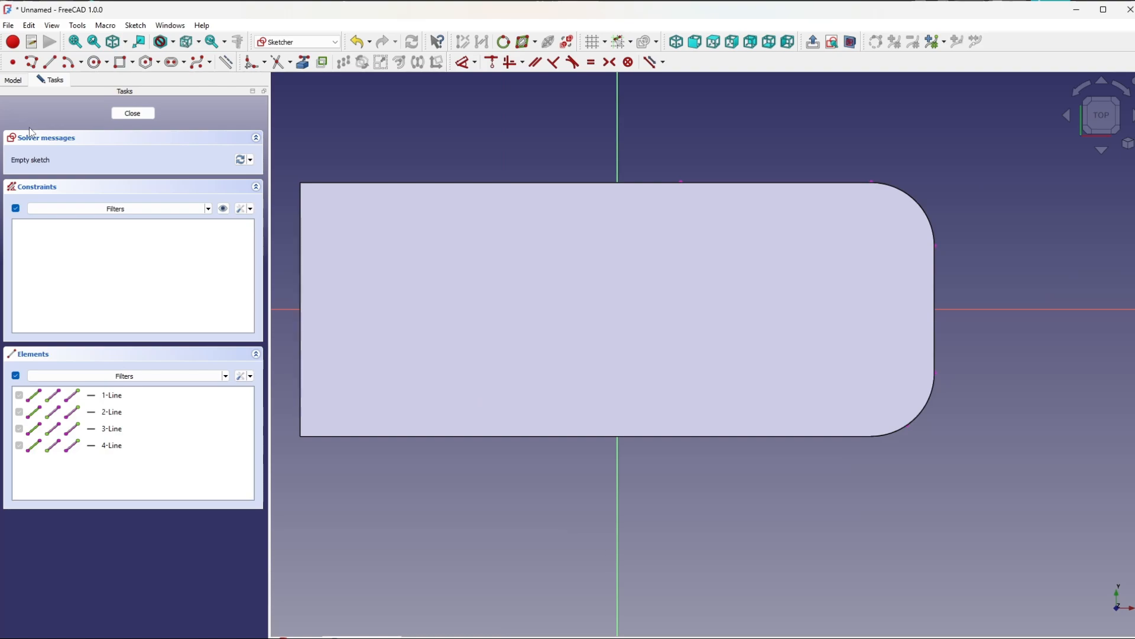
Hide the Pocket and sketch a rectangle about 81 mm by 34 mm overlapping the projected edges
{"action": "left_click", "coordinate": [12, 82]}
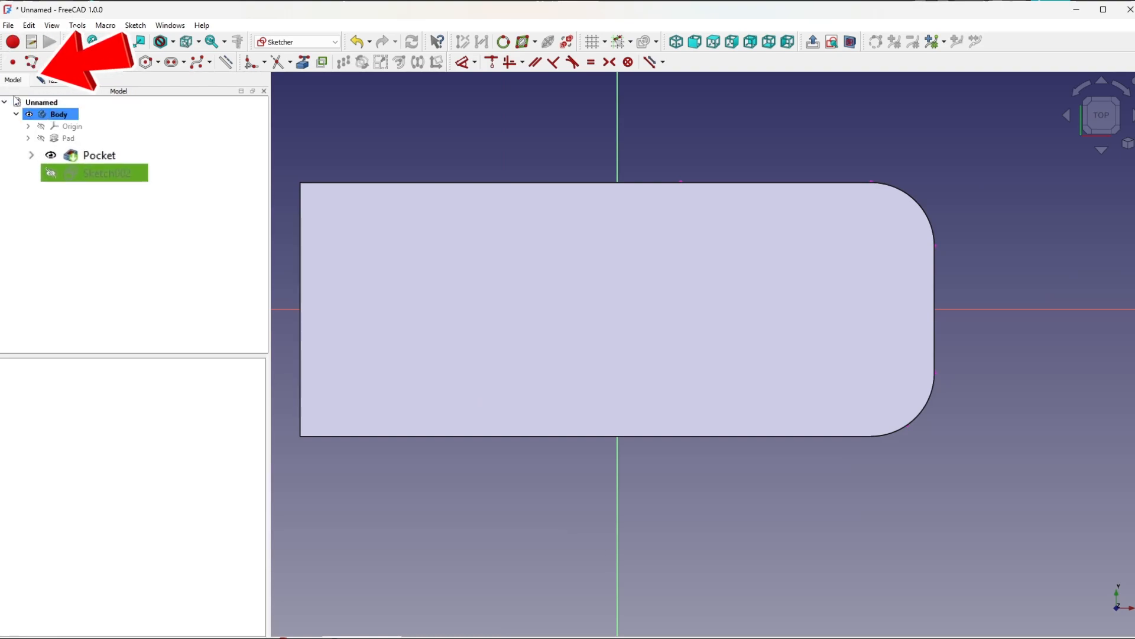
{"action": "left_click", "coordinate": [41, 151]}
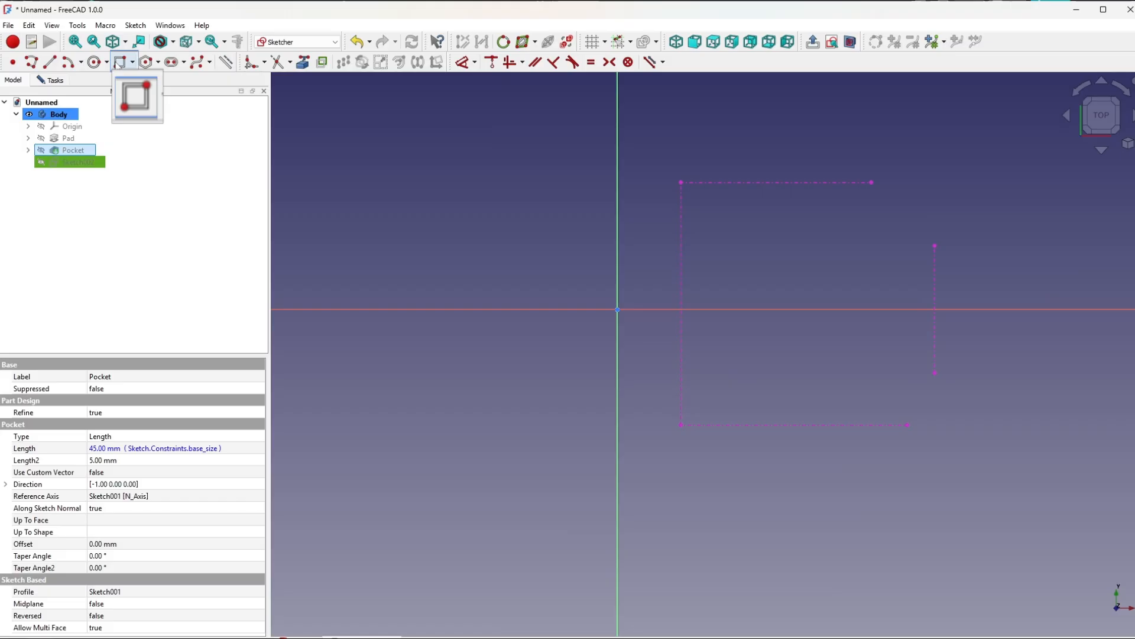
{"action": "left_click", "coordinate": [120, 62]}
{"action": "left_click", "coordinate": [576, 212]}
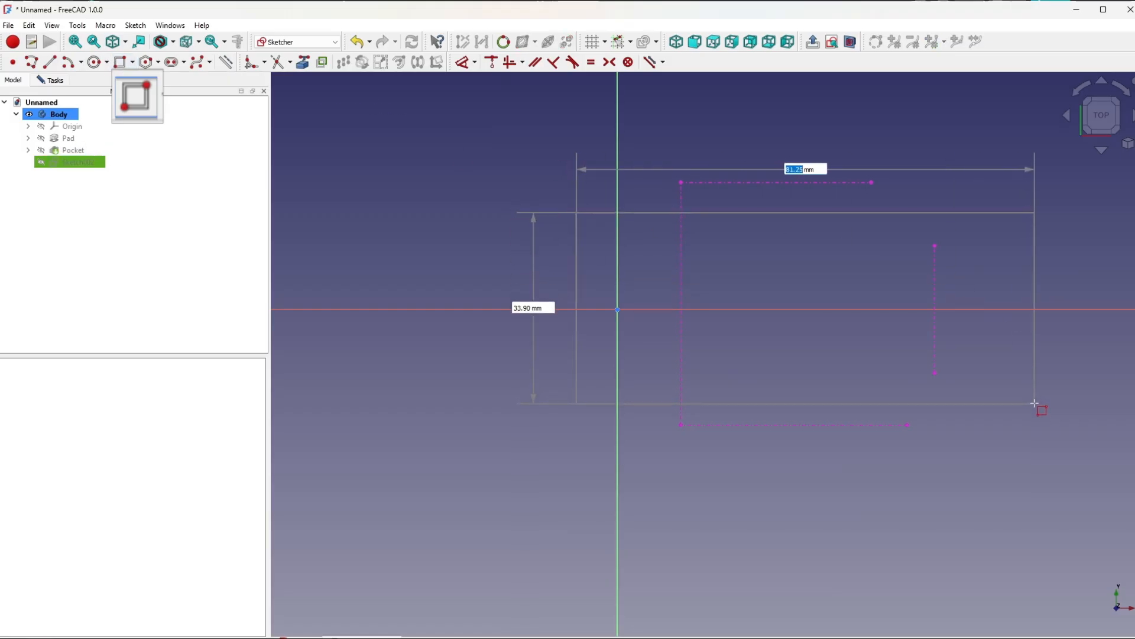
{"action": "left_click", "coordinate": [1035, 403]}
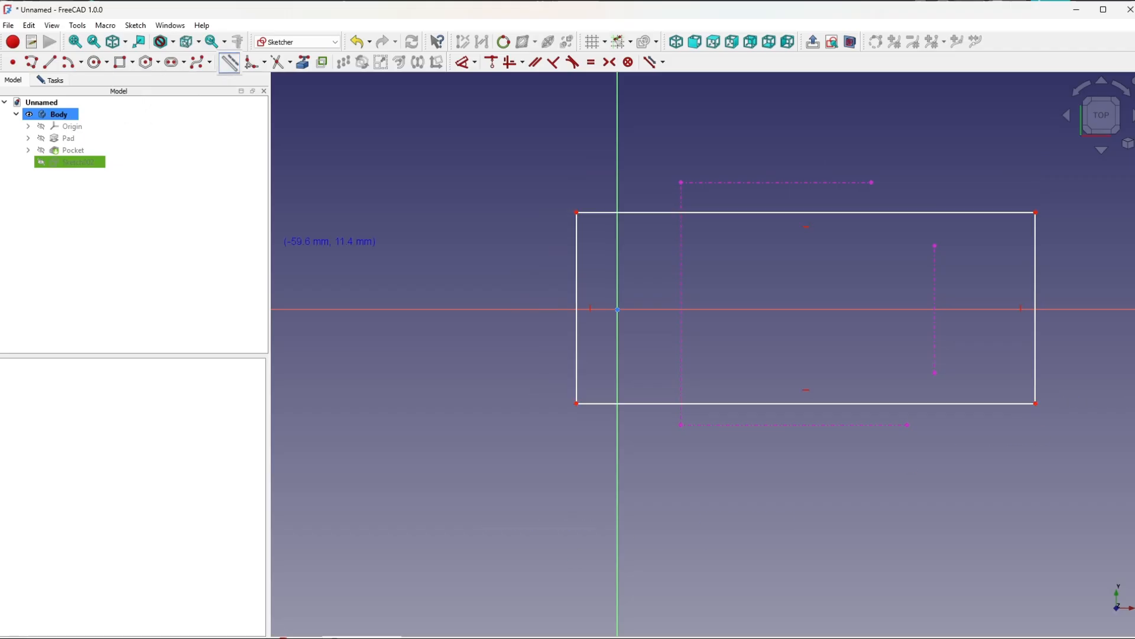
Draw short vertical construction lines between the rectangle's horizontal sides and the inner corners of the projected edges
{"action": "left_click", "coordinate": [49, 65]}
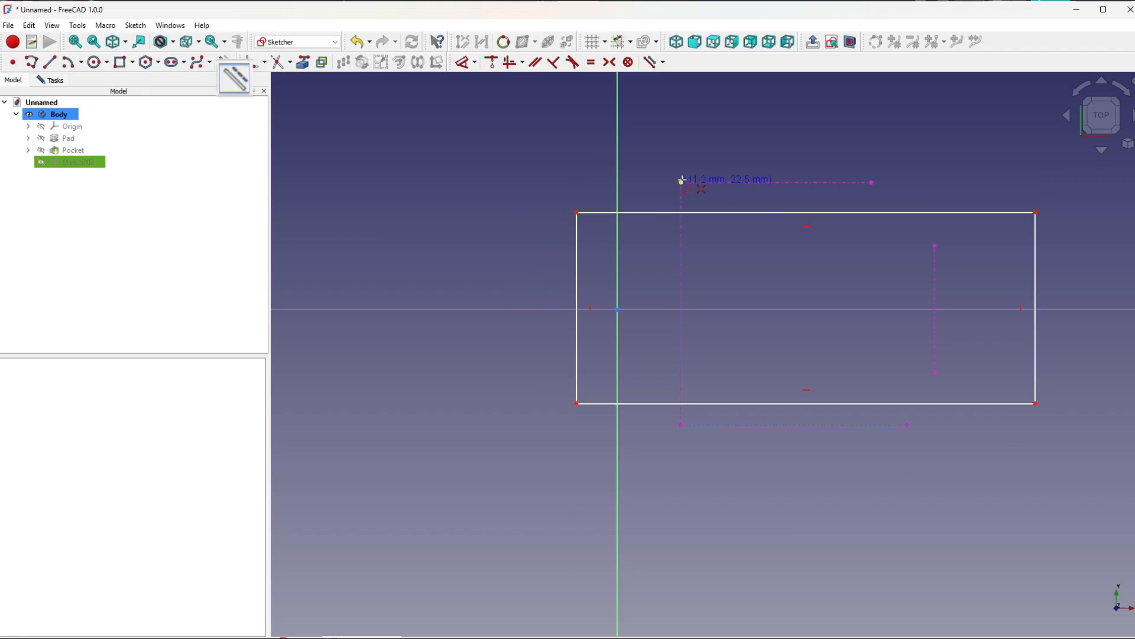
{"action": "left_click", "coordinate": [681, 212]}
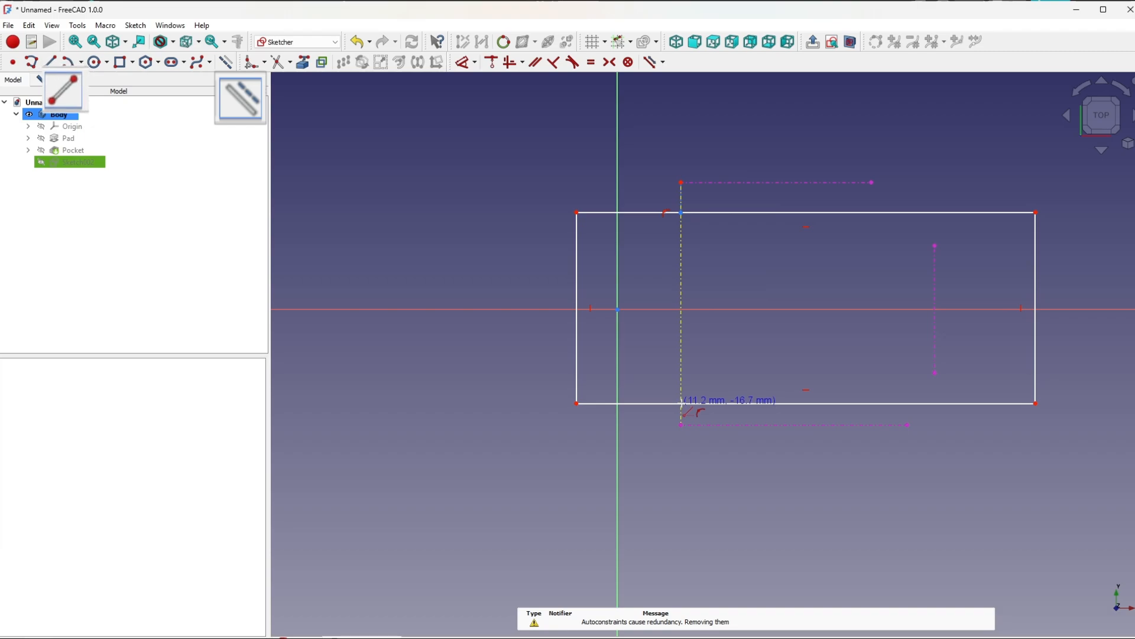
{"action": "left_click", "coordinate": [680, 412]}
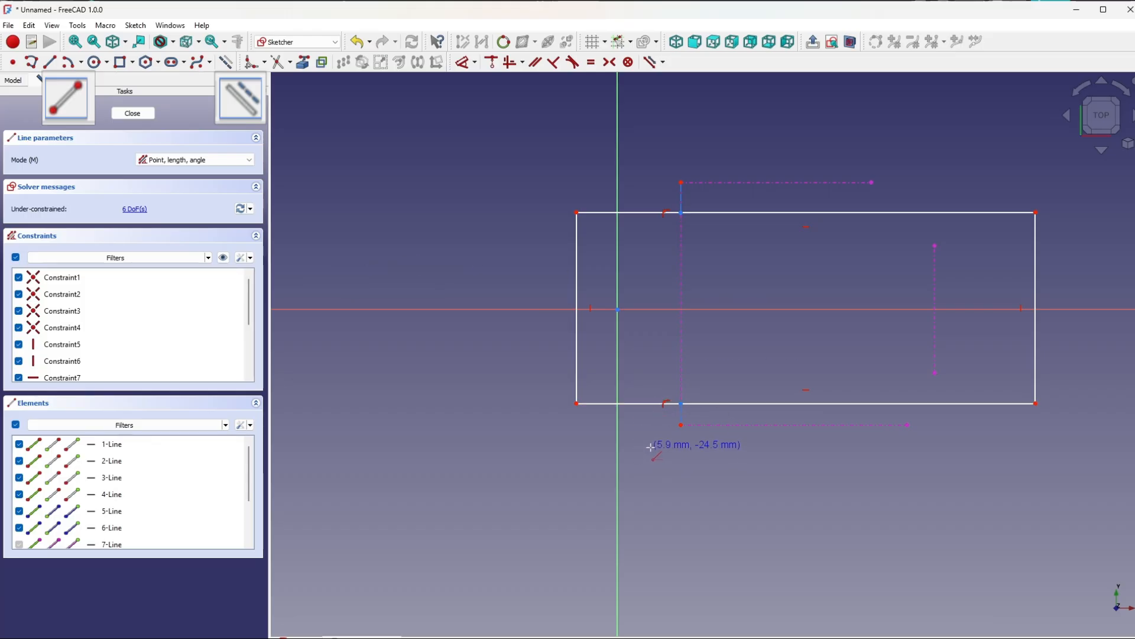
Dimension the upper construction line at 4 mm and constrain its lower endpoint onto the rectangle's upper side
{"action": "left_click", "coordinate": [462, 62]}
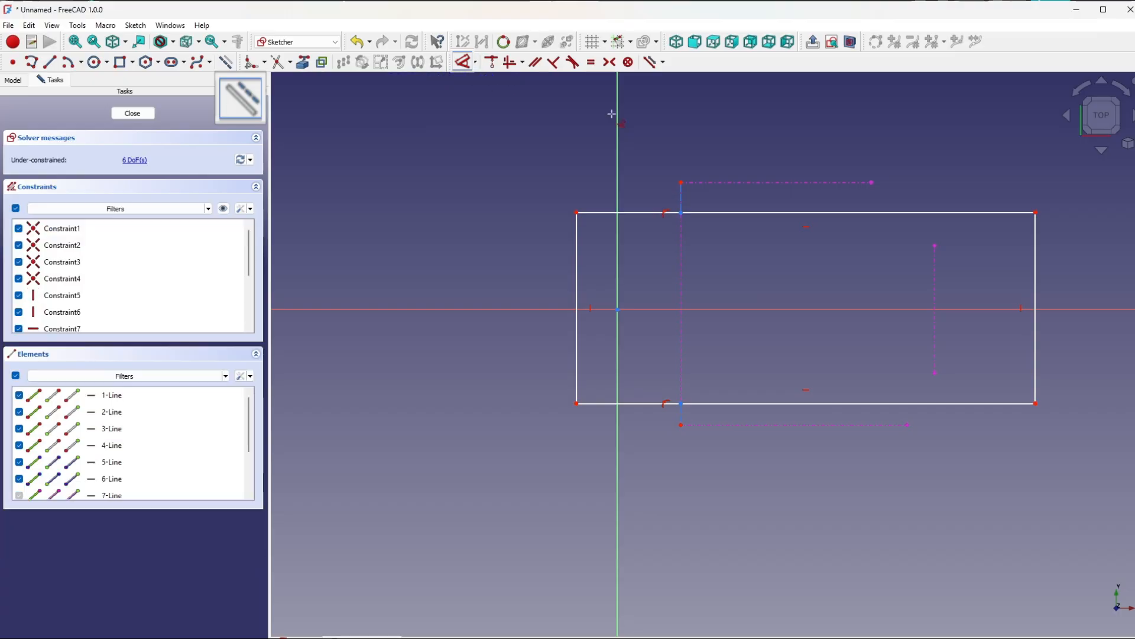
{"action": "left_click", "coordinate": [681, 197]}
{"action": "left_click", "coordinate": [472, 269]}
{"action": "type", "text": "4"}
{"action": "key", "text": "Return"}
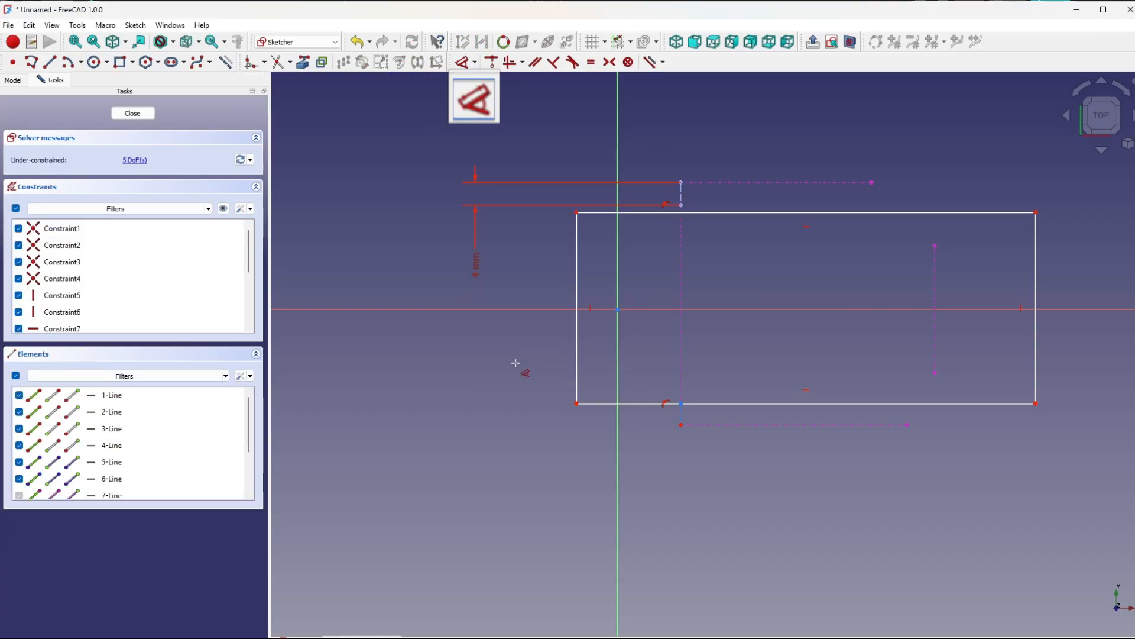
{"action": "left_click", "coordinate": [490, 62]}
{"action": "left_click", "coordinate": [681, 205]}
{"action": "left_click", "coordinate": [702, 212]}
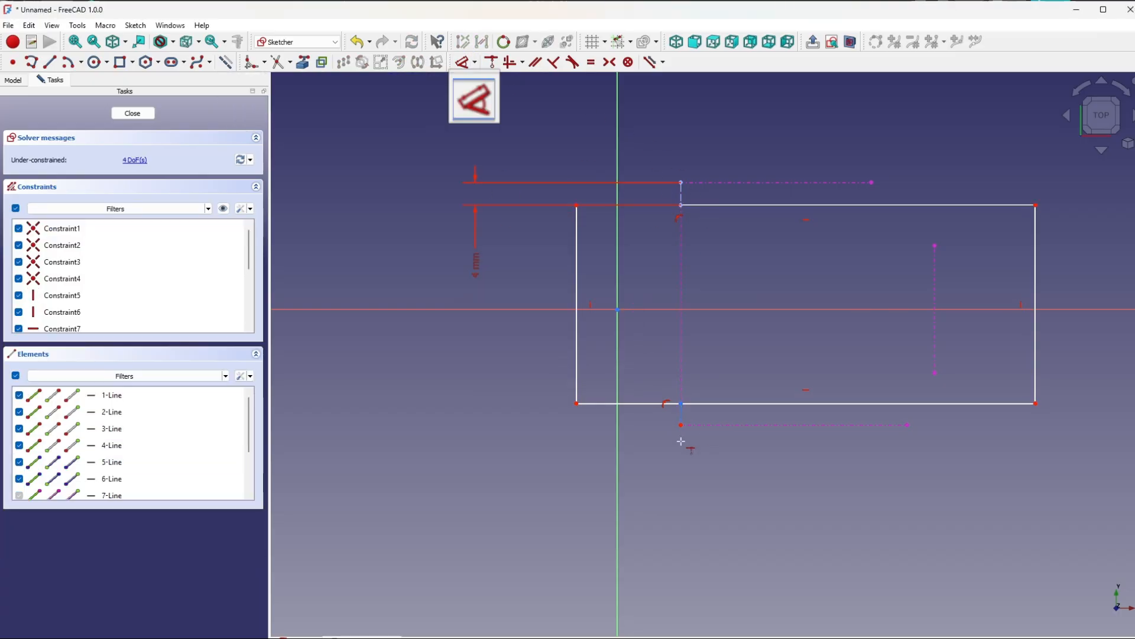
Make the two short construction lines equal and constrain the lower one's upper endpoint onto the rectangle's lower side
{"action": "left_click", "coordinate": [591, 61]}
{"action": "scroll", "coordinate": [684, 207], "scroll_direction": "up", "scroll_amount": 4}
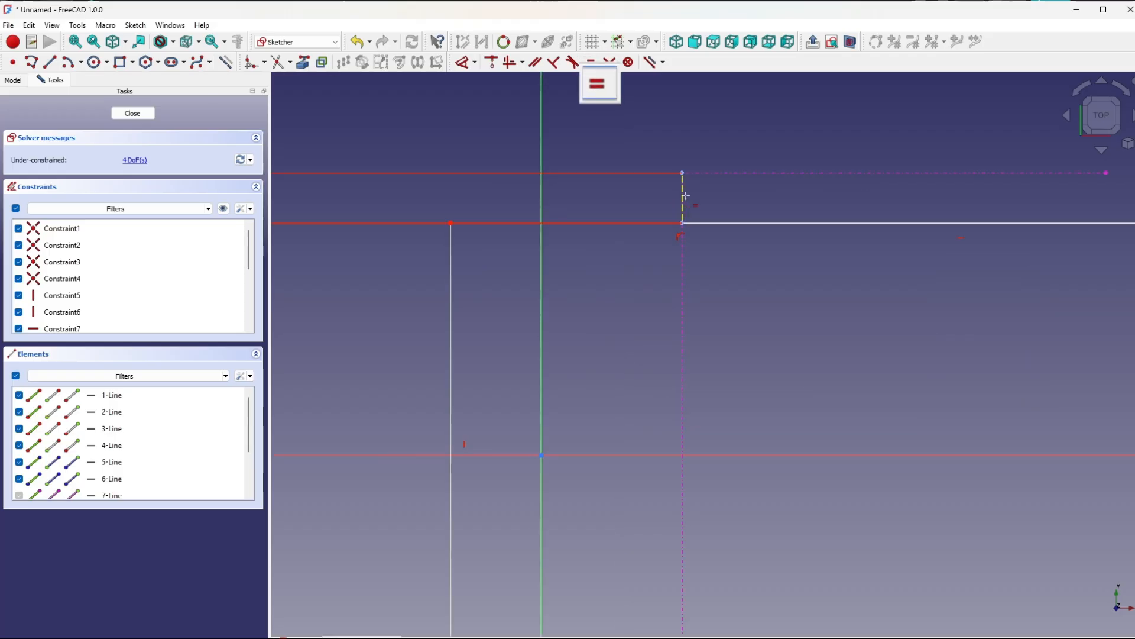
{"action": "middle_click_drag", "start_coordinate": [802, 524], "coordinate": [715, 157]}
{"action": "left_click", "coordinate": [595, 321]}
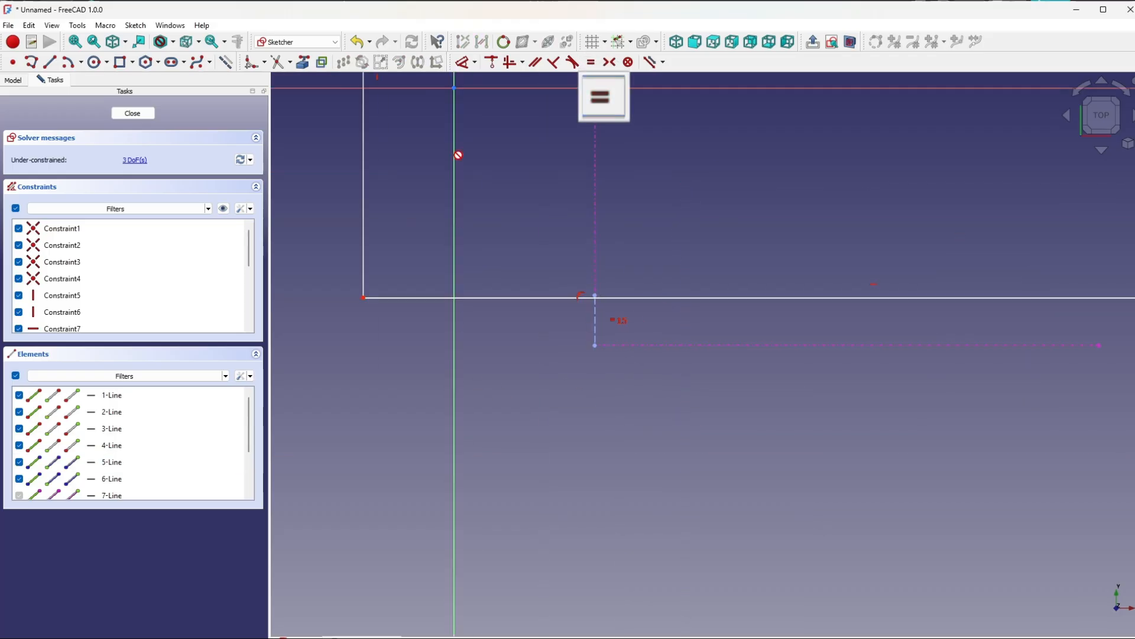
{"action": "left_click", "coordinate": [490, 62]}
{"action": "left_click", "coordinate": [595, 295]}
{"action": "left_click", "coordinate": [603, 299]}
{"action": "scroll", "coordinate": [591, 304], "scroll_direction": "down", "scroll_amount": 3}
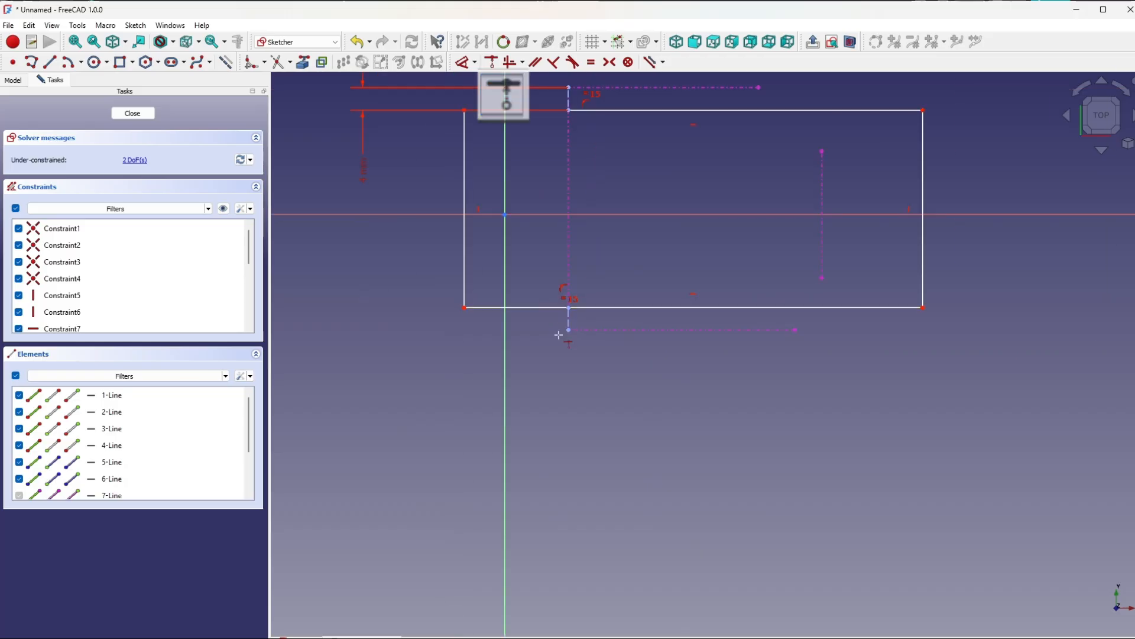
Dimension the rectangle's horizontal length with the expression Sketch.Constraints.base_size*1.5
{"action": "left_click", "coordinate": [537, 308]}
{"action": "left_click", "coordinate": [636, 393]}
{"action": "left_click", "coordinate": [763, 405]}
{"action": "type", "text": "Sketch.Constraints.base_size"}
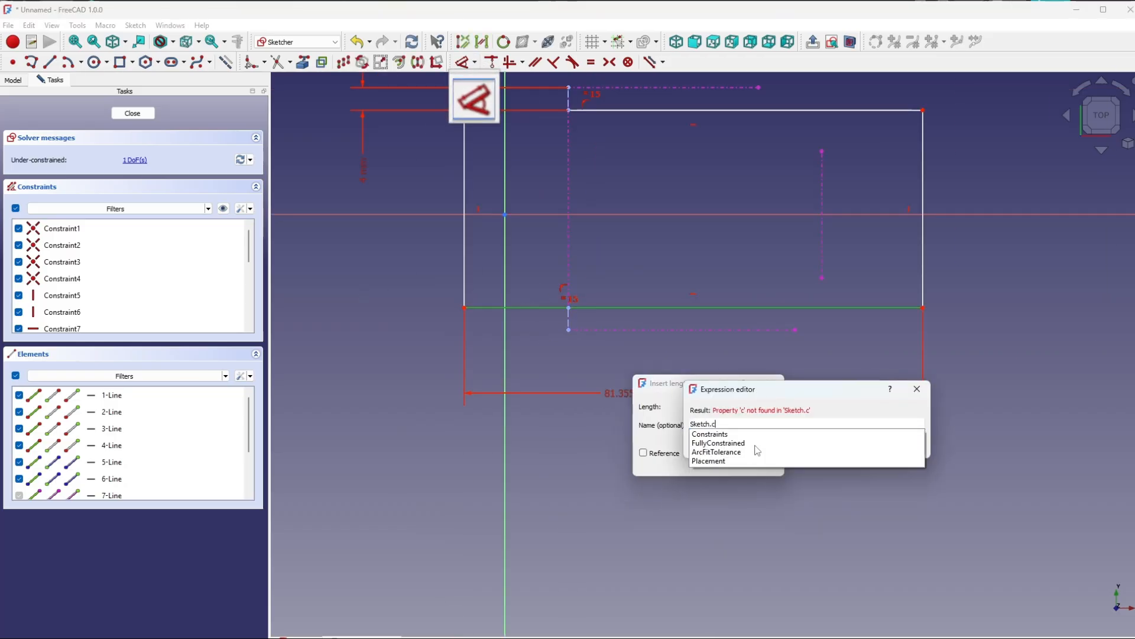
{"action": "type", "text": "*1.5"}
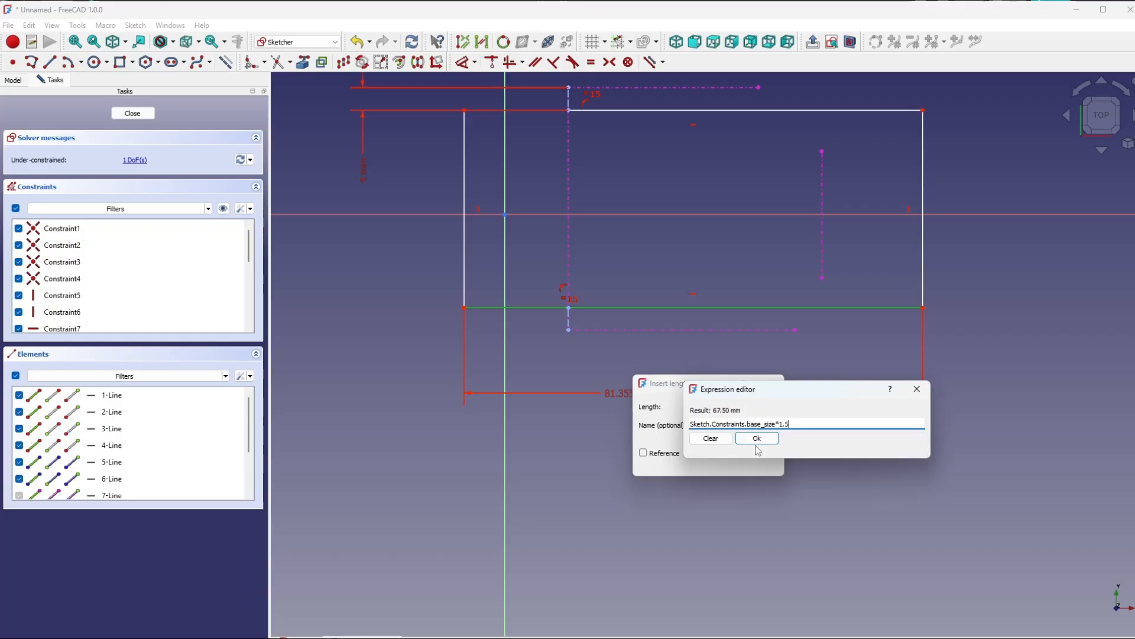
{"action": "key", "text": "Return"}
{"action": "key", "text": "Return"}
{"action": "key", "text": "Escape"}
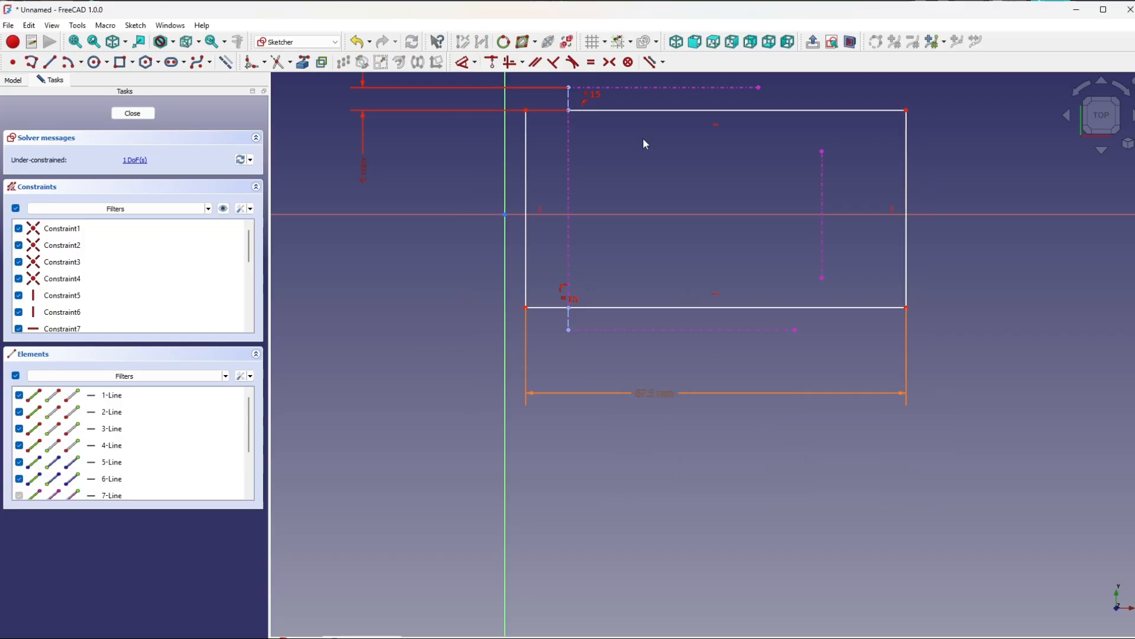
Constrain the rectangle's lower-left corner onto the sketch's vertical axis
{"action": "left_click_drag", "start_coordinate": [777, 306], "coordinate": [772, 307]}
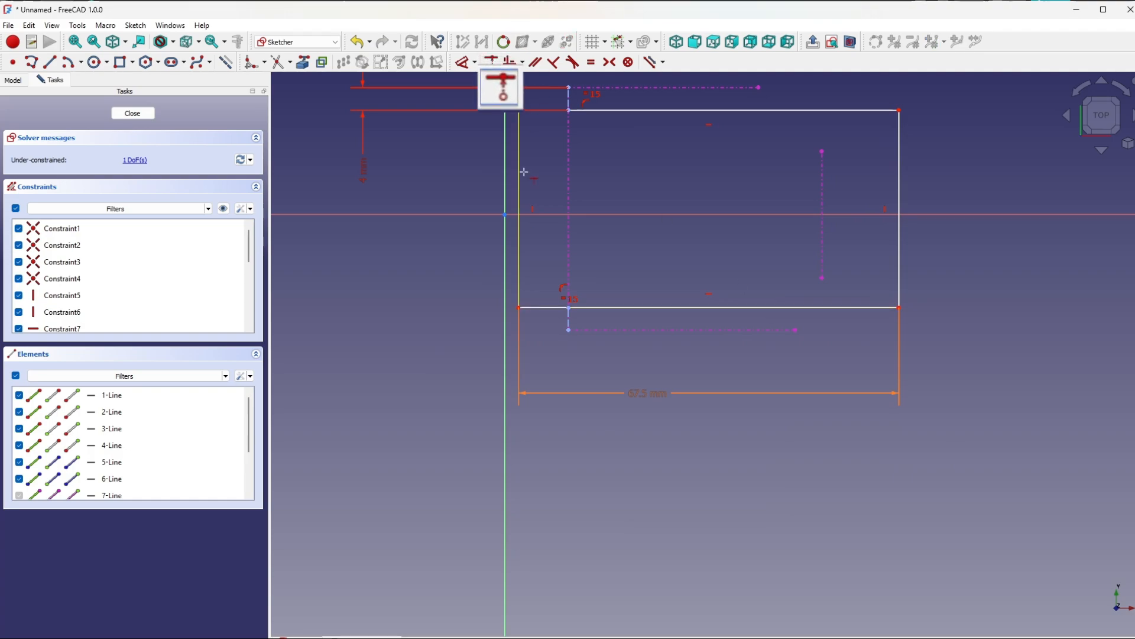
{"action": "left_click", "coordinate": [519, 307]}
{"action": "left_click", "coordinate": [505, 312]}
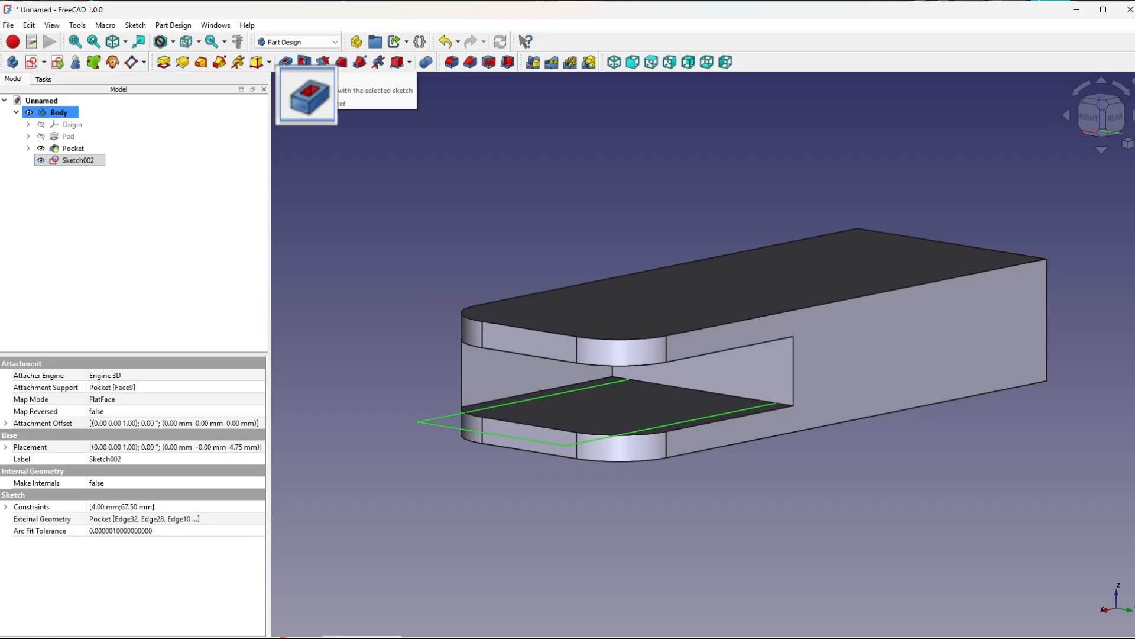
Pocket the new sketch 2 mm deep into the slot's floor with a taper angle of 45°
{"action": "left_click", "coordinate": [286, 62]}
{"action": "double_click", "coordinate": [173, 283]}
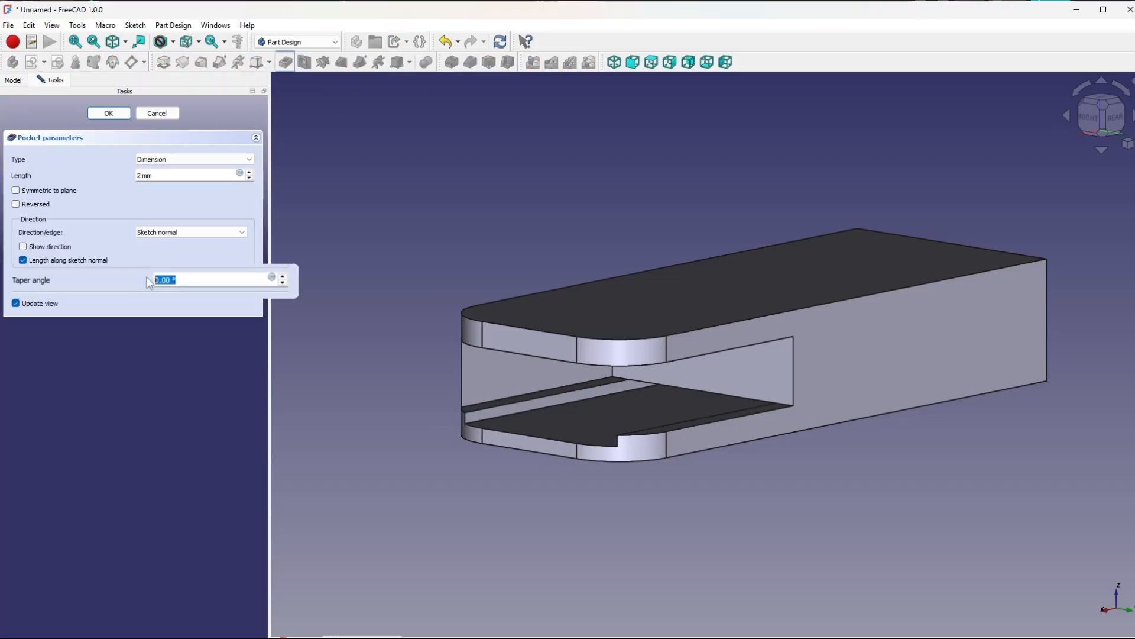
{"action": "type", "text": "45"}
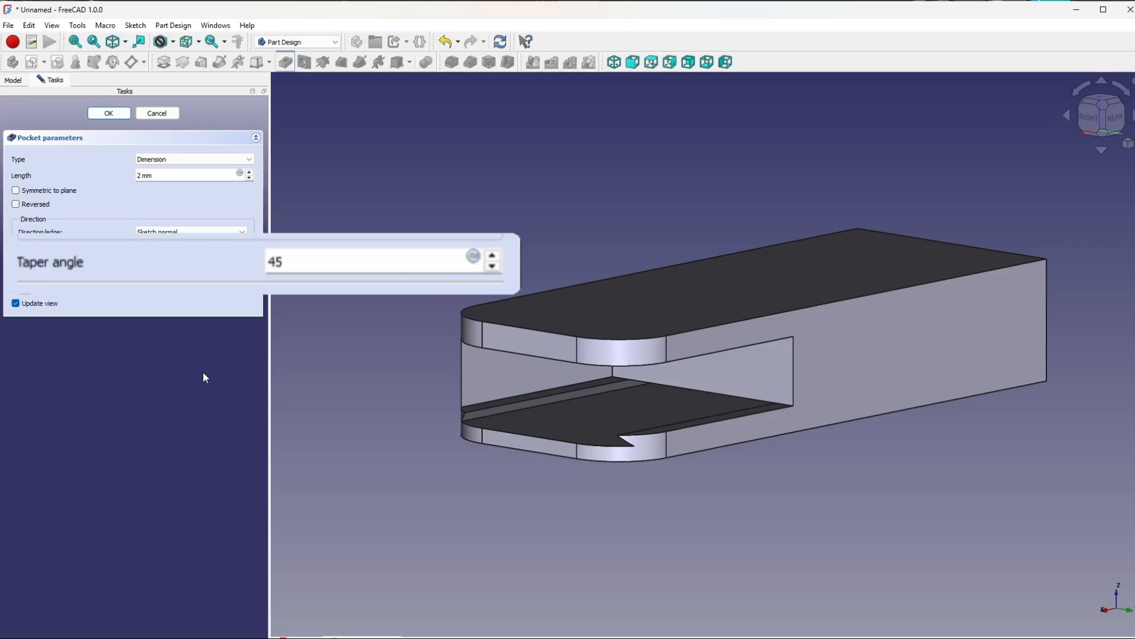
{"action": "left_click", "coordinate": [109, 114]}
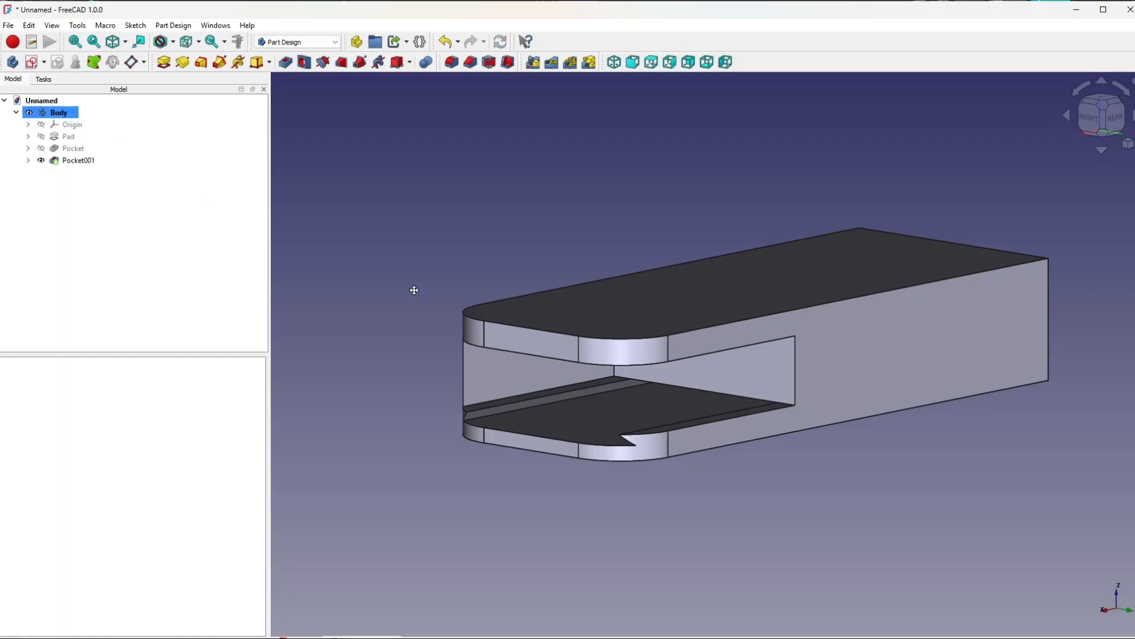
Create a datum plane at the middle of the slot opening's left vertical edge using the Inertia 2-3 attachment mode
{"action": "left_click", "coordinate": [579, 316]}
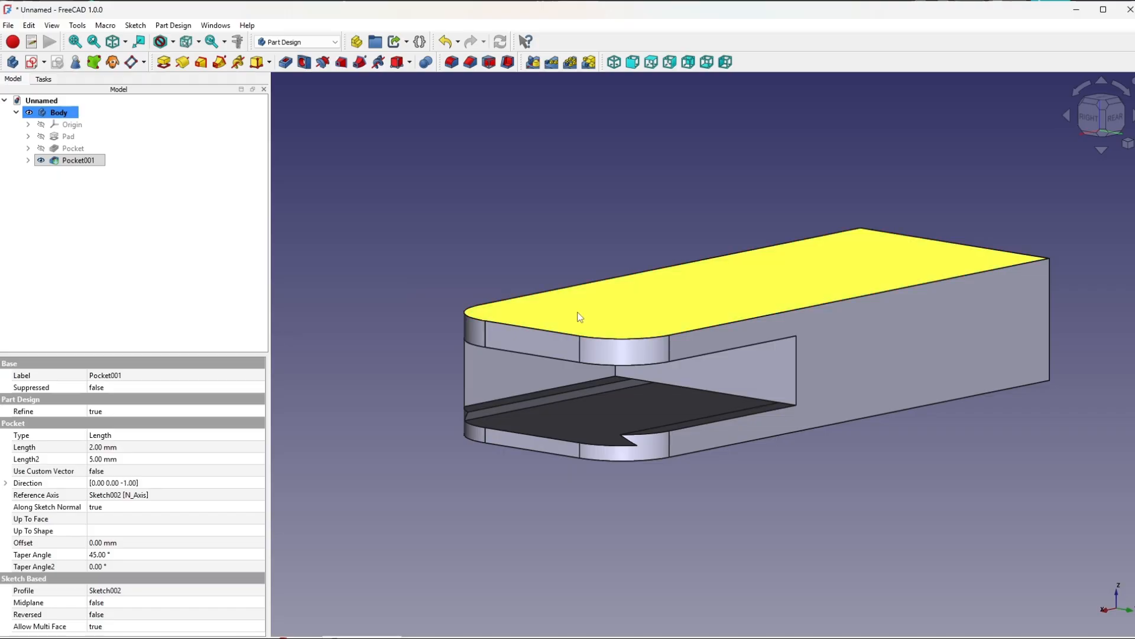
{"action": "middle_click_drag", "start_coordinate": [577, 312], "coordinate": [703, 282]}
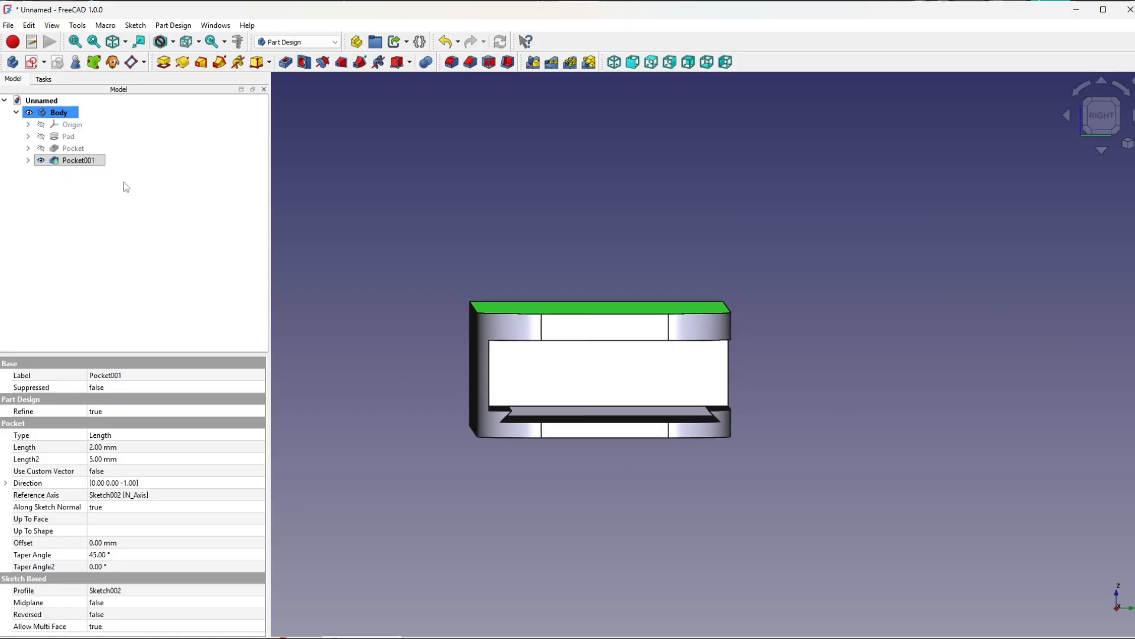
{"action": "left_click", "coordinate": [358, 465]}
{"action": "left_click", "coordinate": [490, 376]}
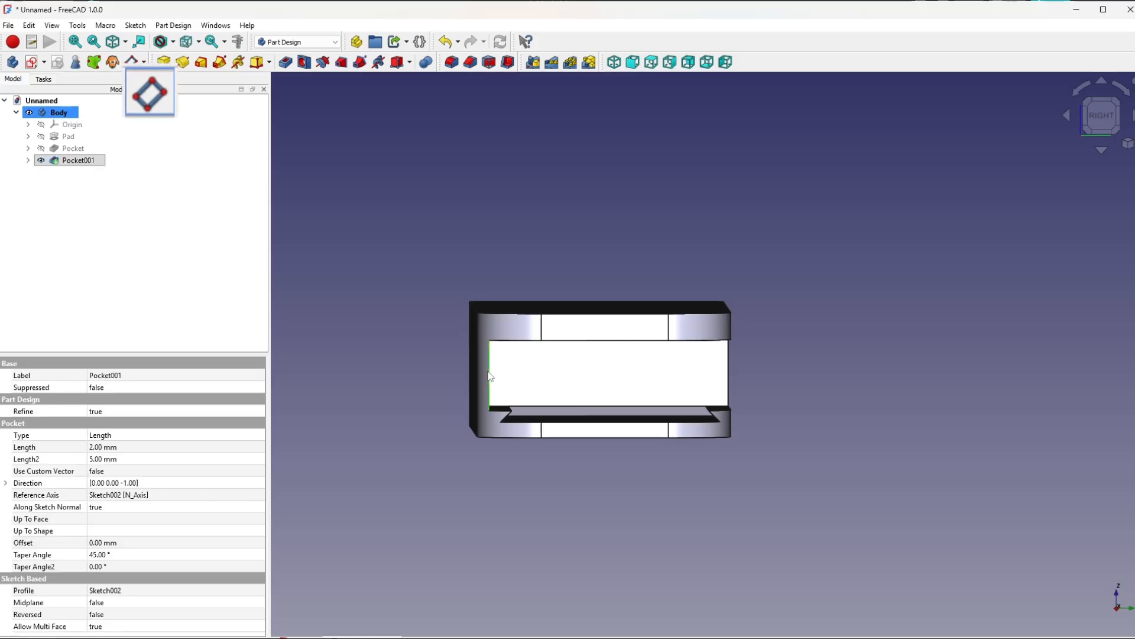
{"action": "left_click", "coordinate": [130, 61]}
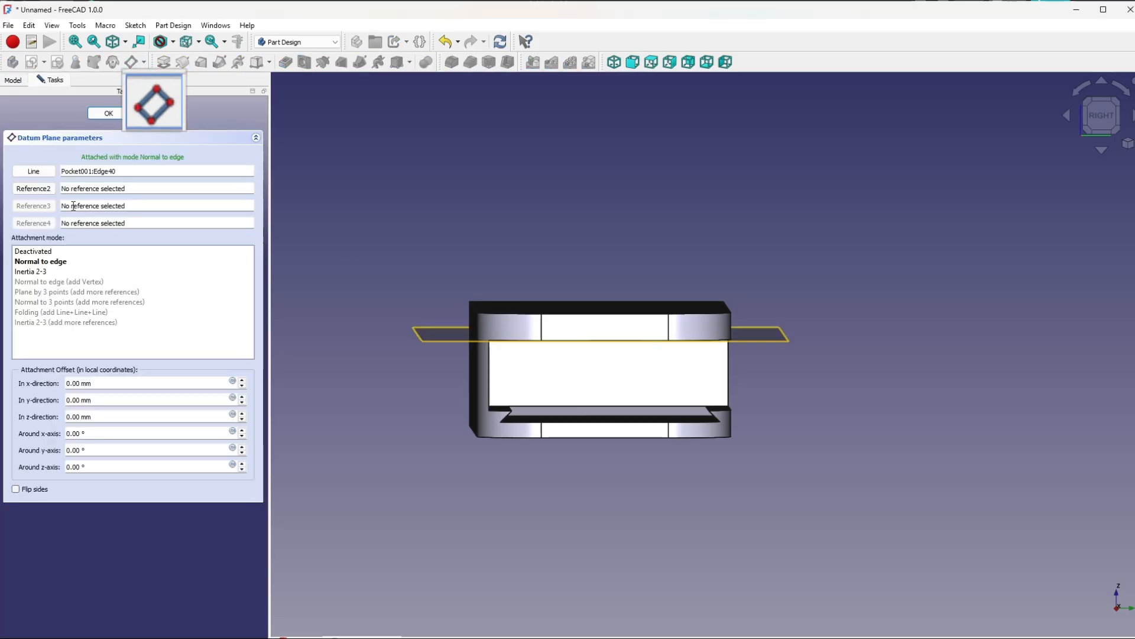
{"action": "left_click", "coordinate": [39, 272]}
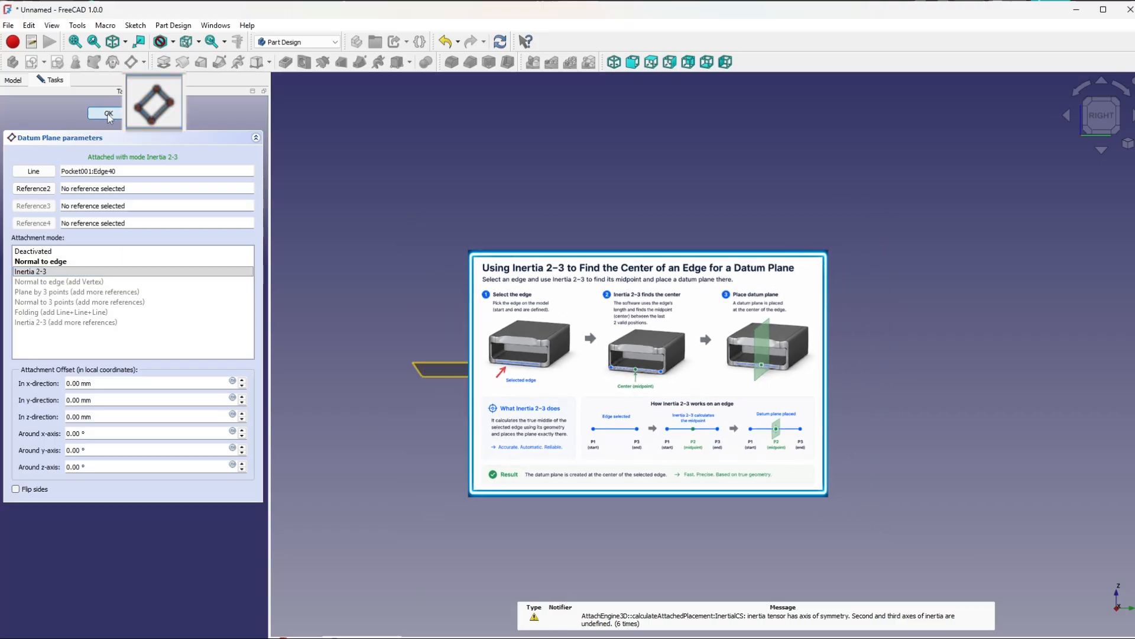
{"action": "left_click", "coordinate": [109, 114]}
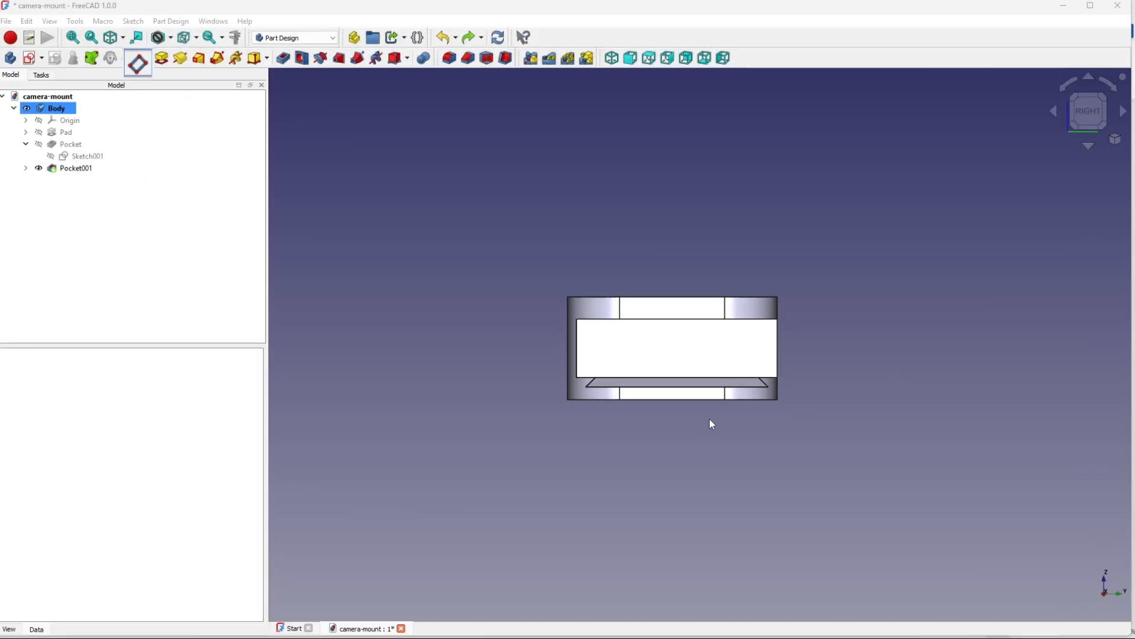
Create a datum plane attached to the body's flat bottom face, with z offset expression Pad.Length*.5 and Flip sides enabled
{"action": "left_click", "coordinate": [671, 399]}
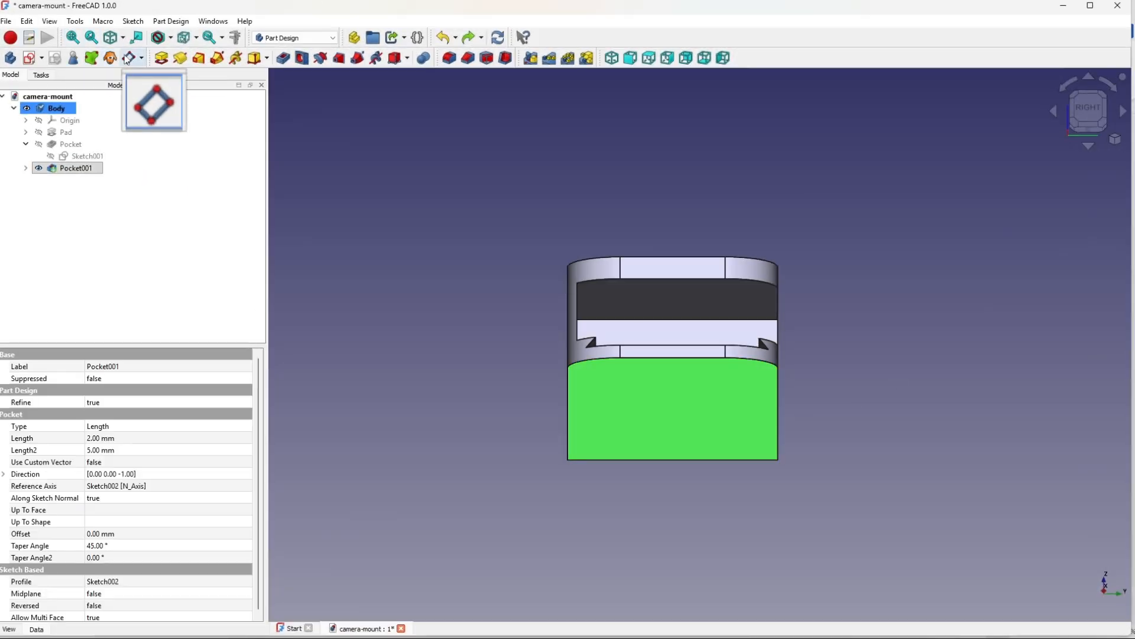
{"action": "left_click", "coordinate": [127, 58]}
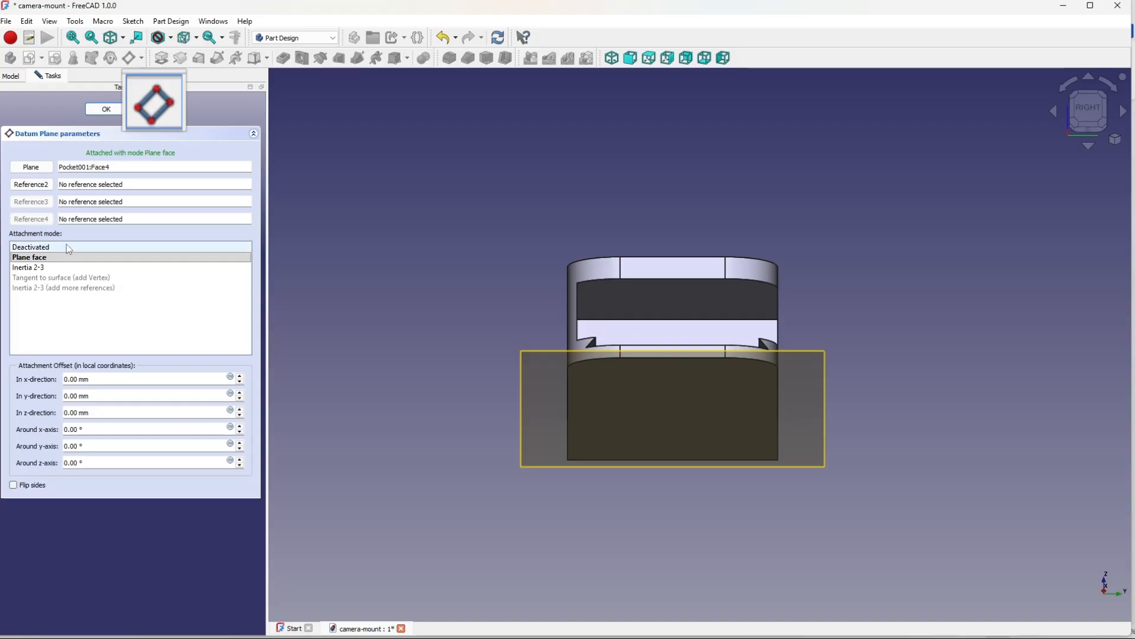
{"action": "left_click", "coordinate": [230, 427]}
{"action": "type", "text": "Pad.Length"}
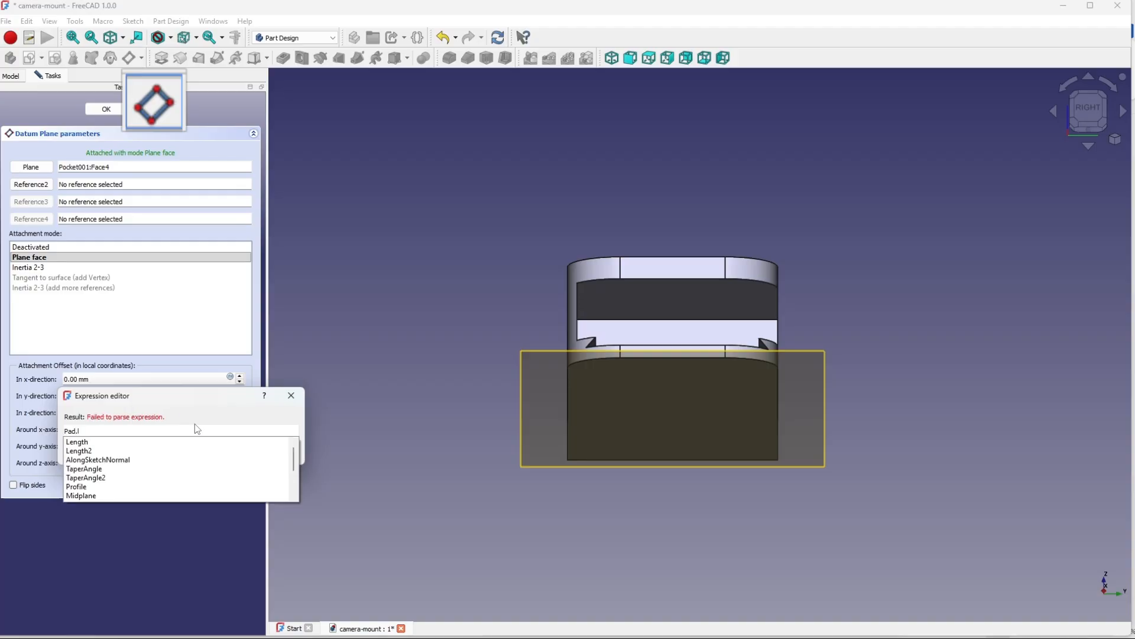
{"action": "type", "text": "*.5"}
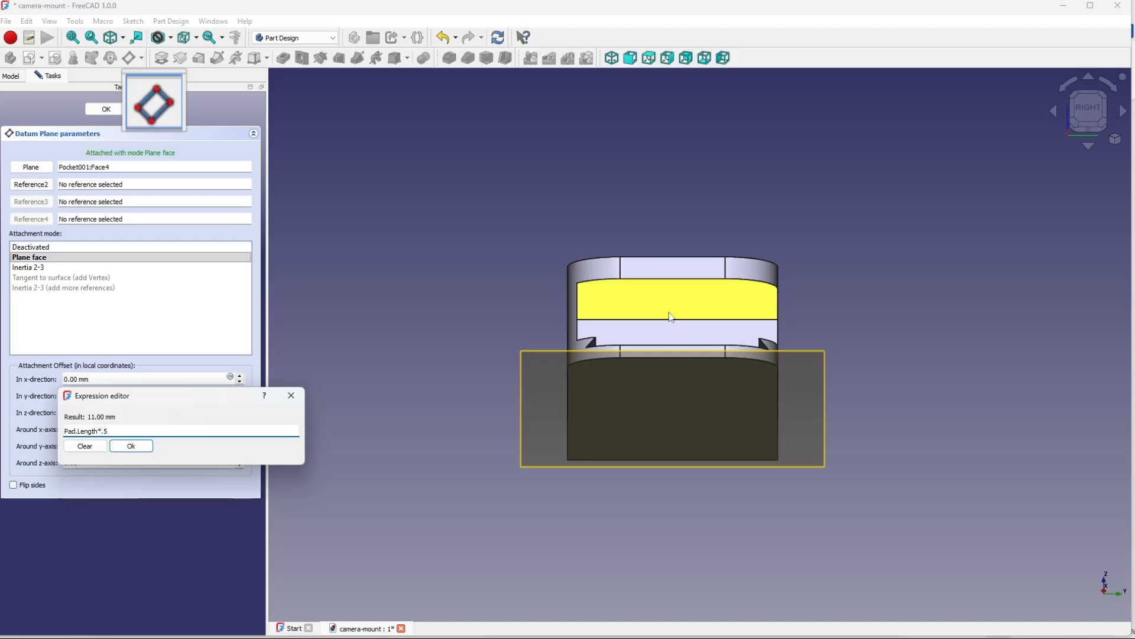
{"action": "left_click", "coordinate": [150, 450]}
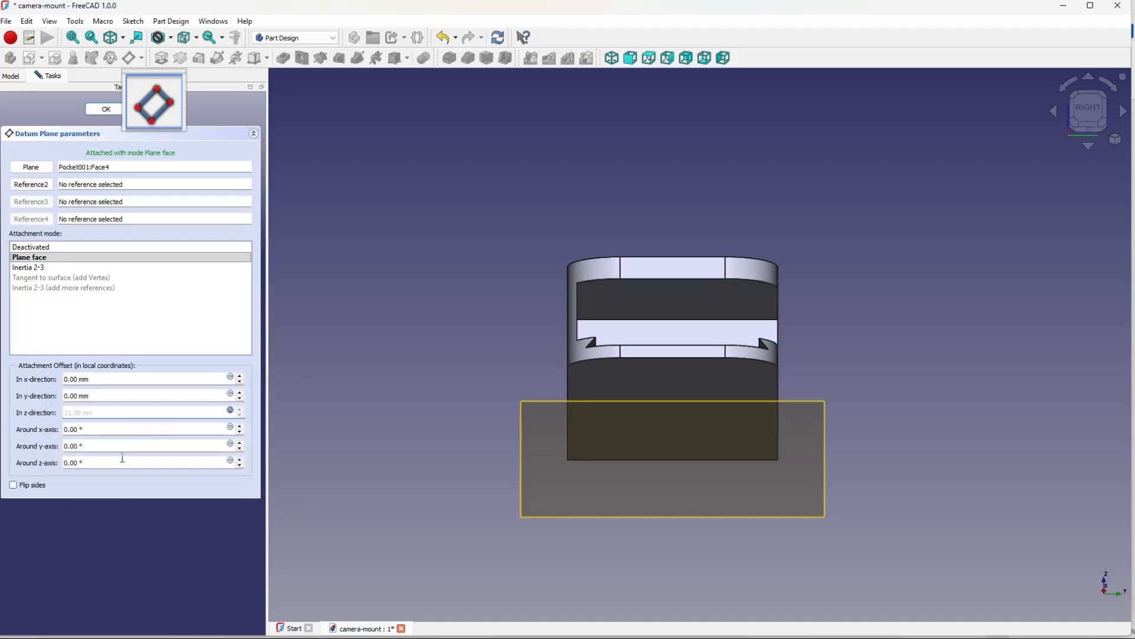
{"action": "left_click", "coordinate": [13, 486]}
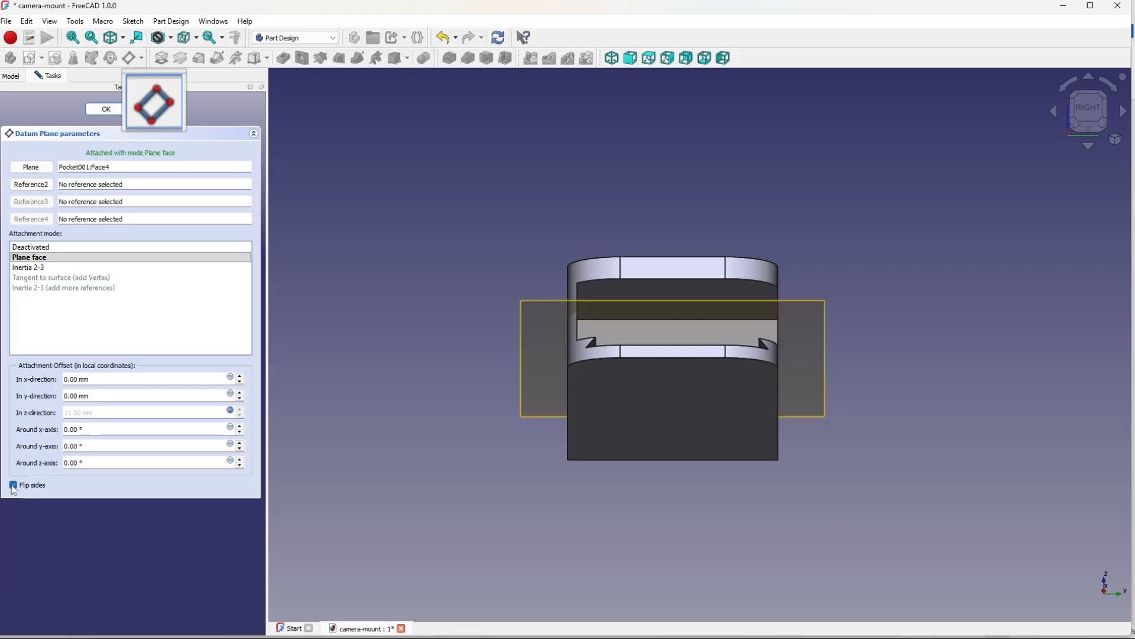
{"action": "left_click", "coordinate": [106, 110]}
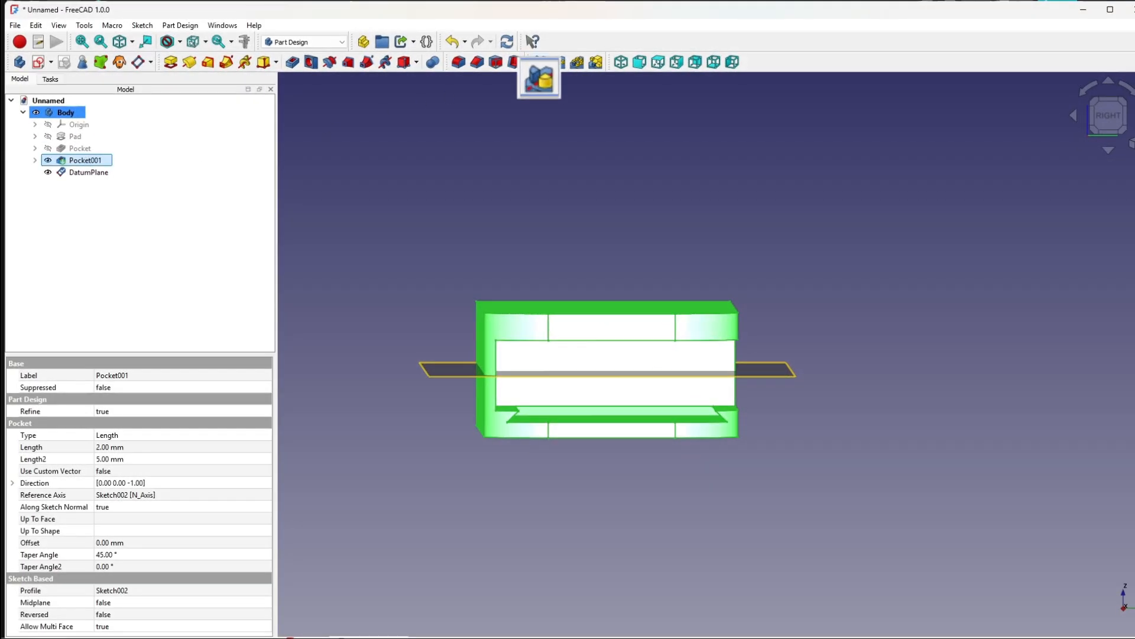
Mirror the tapered dovetail pocket across the mid-height datum plane with the Mirrored feature, transforming tool shapes
{"action": "left_click", "coordinate": [535, 61]}
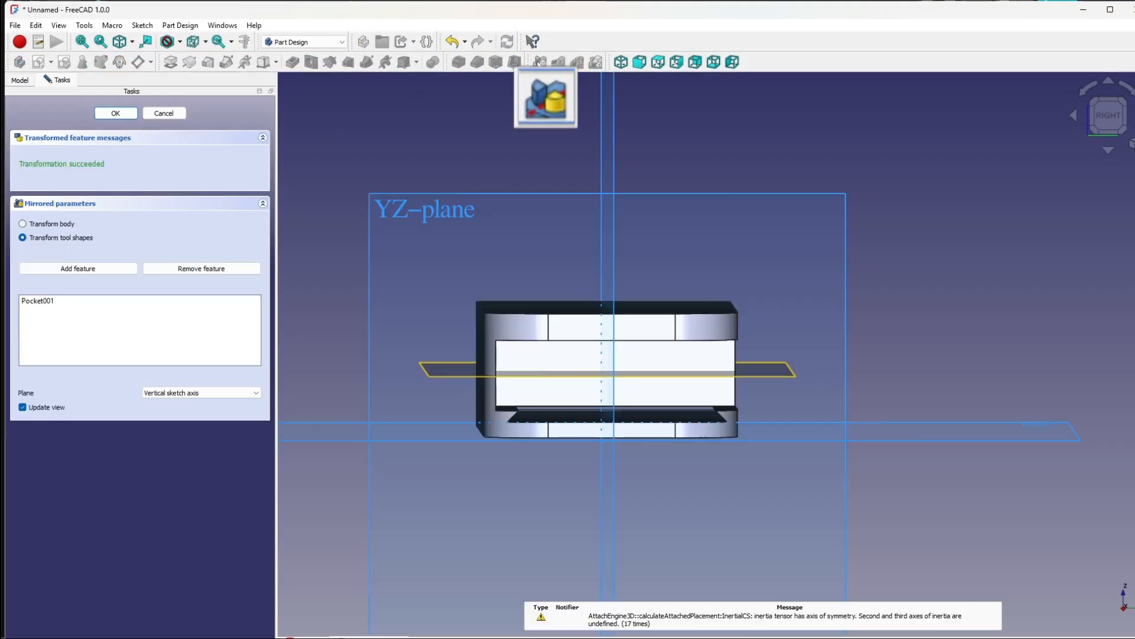
{"action": "left_click", "coordinate": [236, 393]}
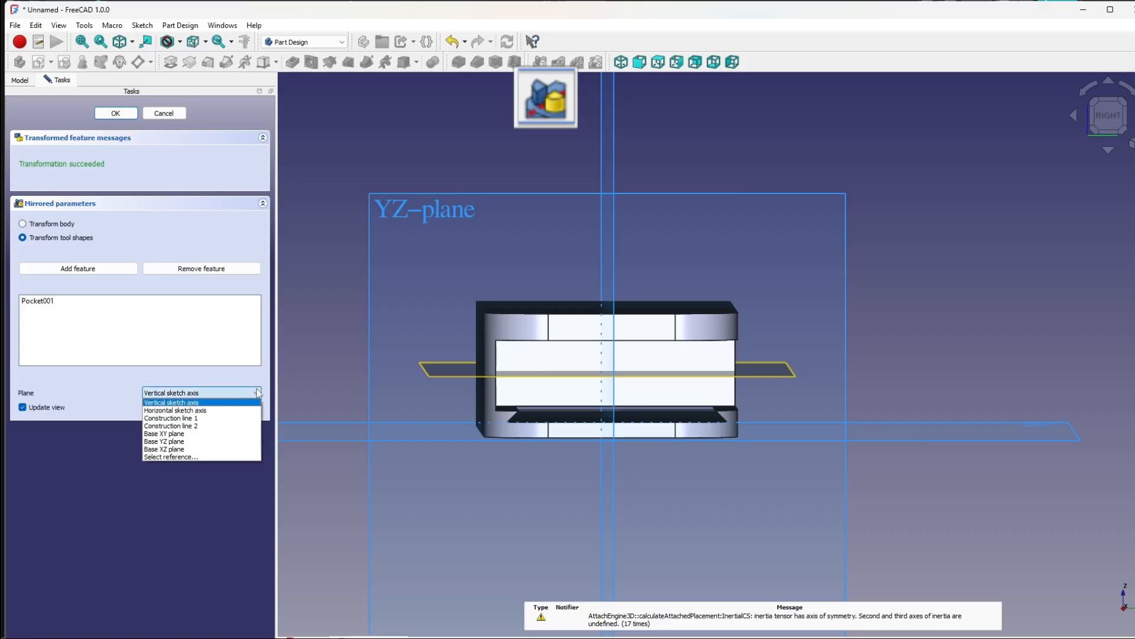
{"action": "left_click", "coordinate": [184, 456]}
{"action": "left_click", "coordinate": [434, 376]}
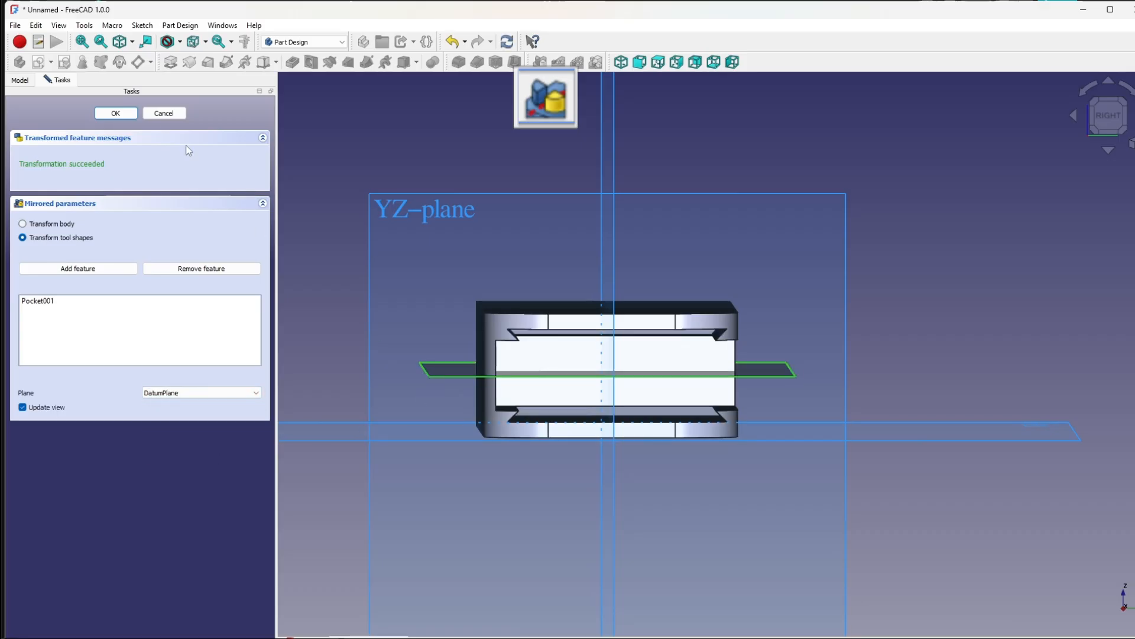
{"action": "left_click", "coordinate": [117, 113]}
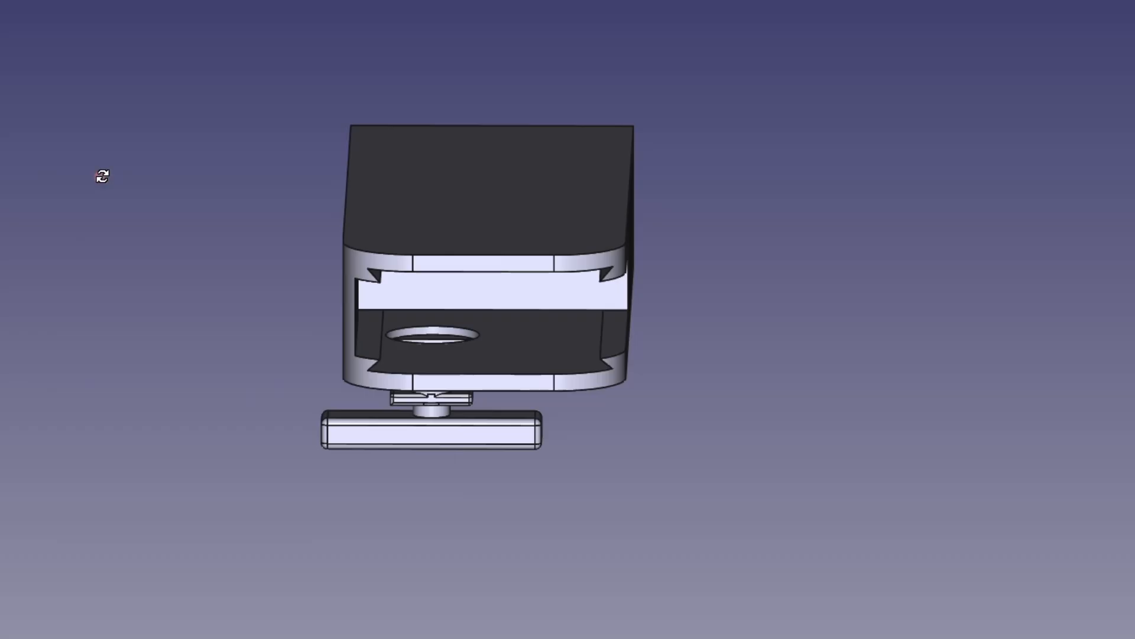
{"action": "left_click_drag", "start_coordinate": [101, 175], "coordinate": [0, 220]}
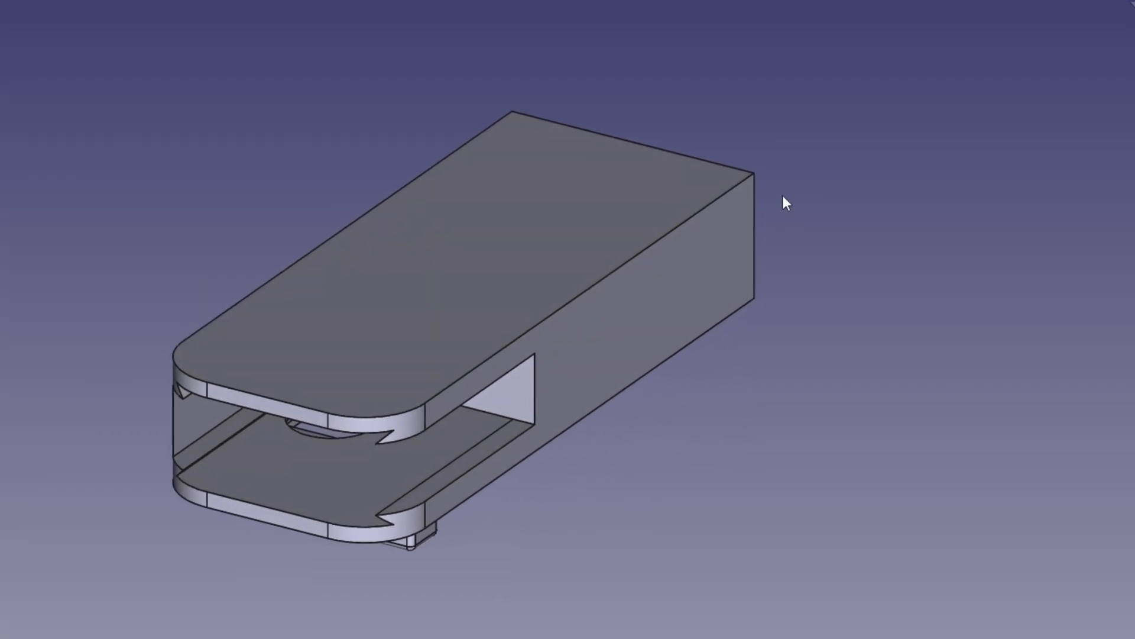
{"action": "middle_click_drag", "start_coordinate": [886, 185], "coordinate": [1007, 103]}
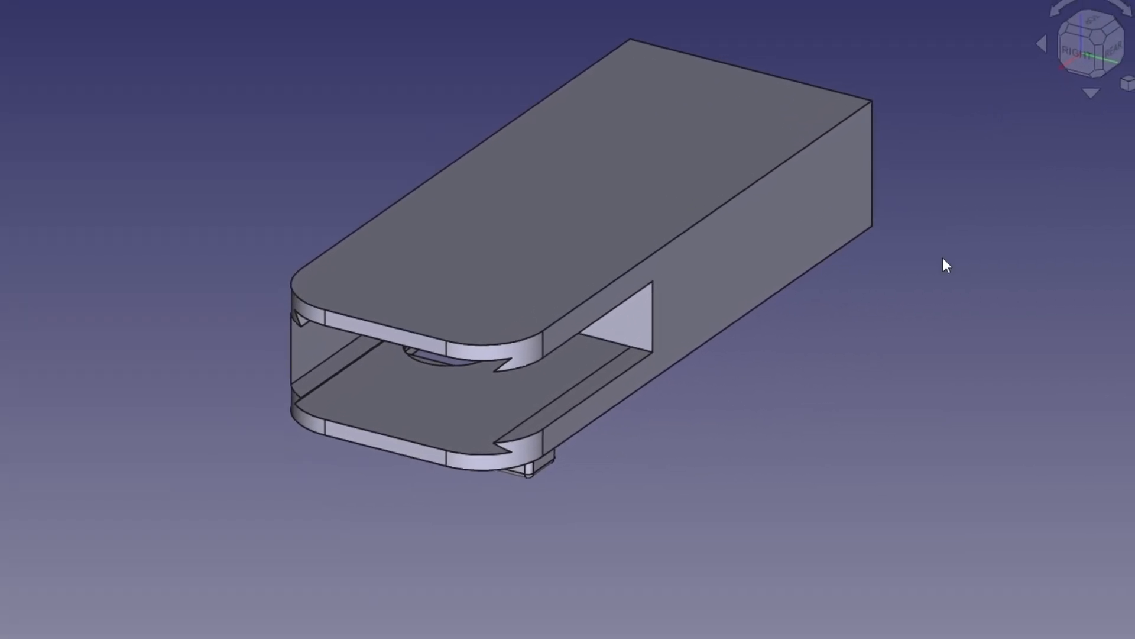
{"action": "middle_click_drag", "start_coordinate": [793, 459], "coordinate": [867, 329]}
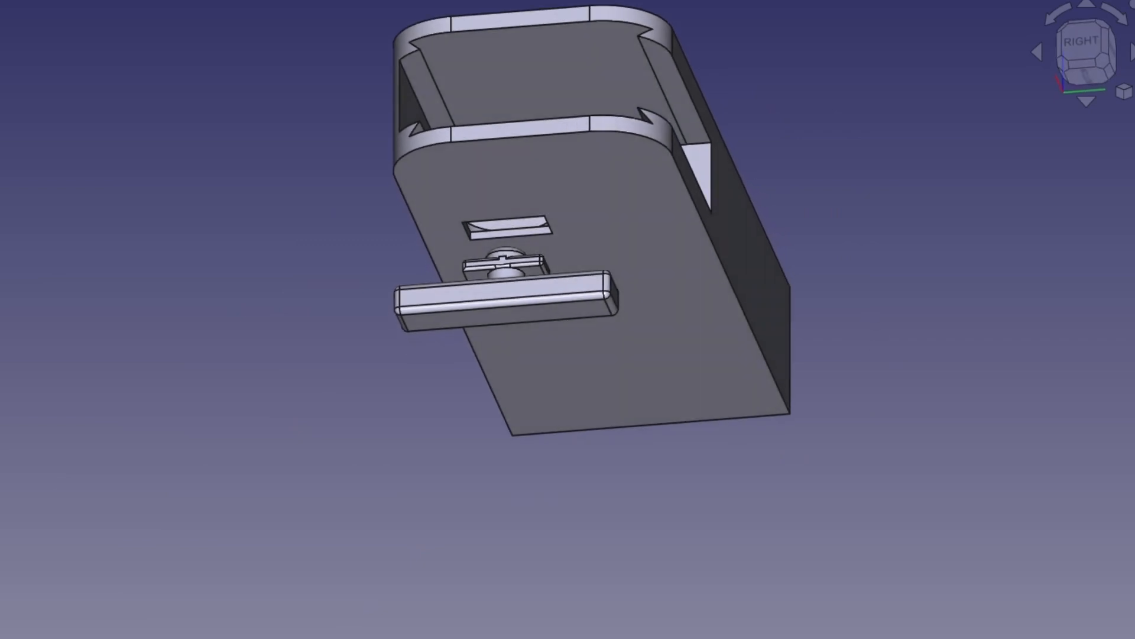